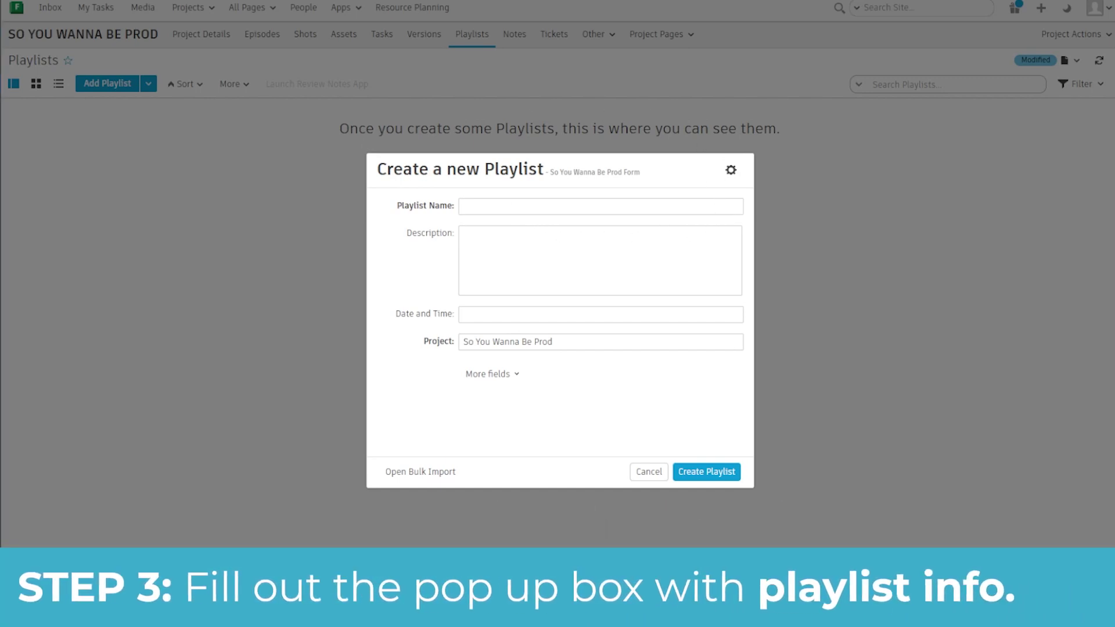
Name the new playlist "SOY - Option 1 - 20250106" and describe it as "Versions for review using Option 1."
left_click(491, 207)
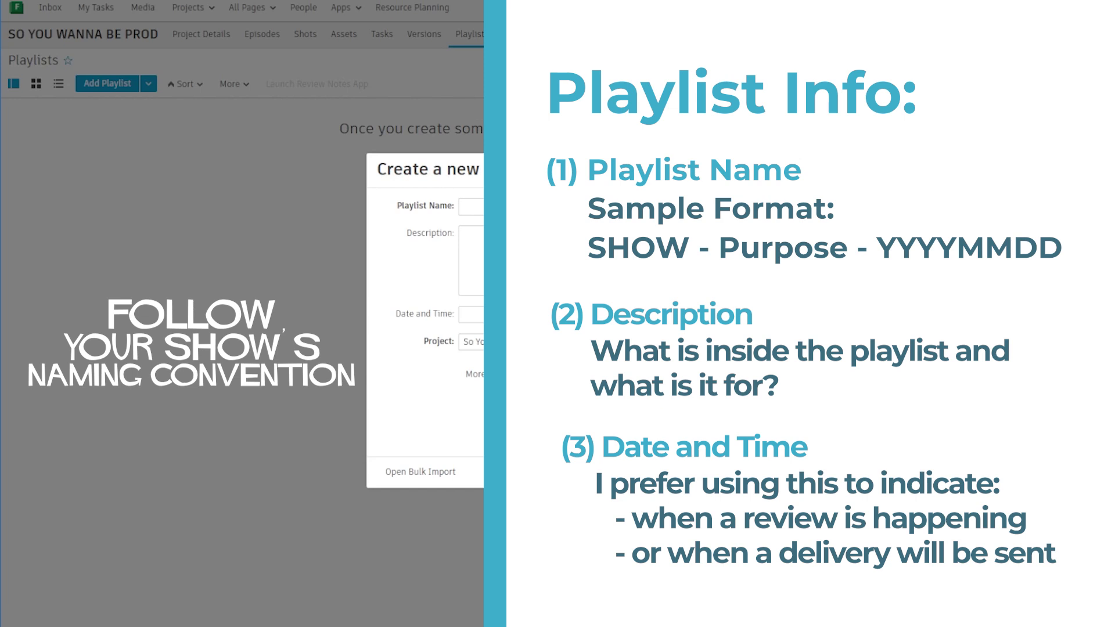
type("SOY - Option 1 - 20250106")
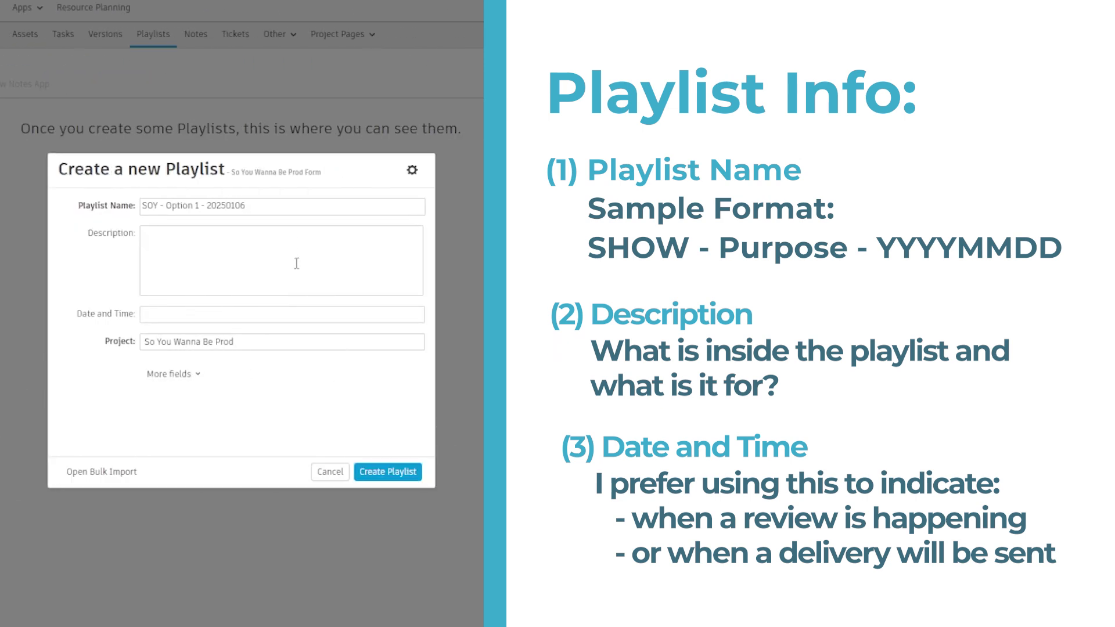
left_click(301, 244)
type("Versions for review")
Set the new playlist's date and time to 01/06/25 11:00am
left_click(190, 315)
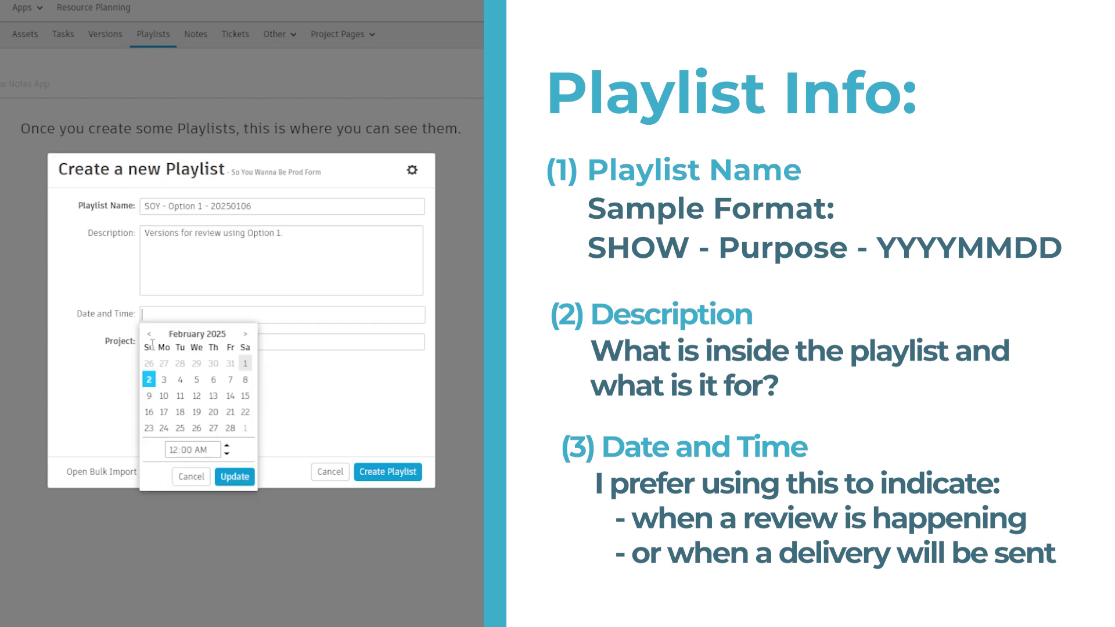
left_click(153, 329)
left_click(167, 378)
left_click(235, 477)
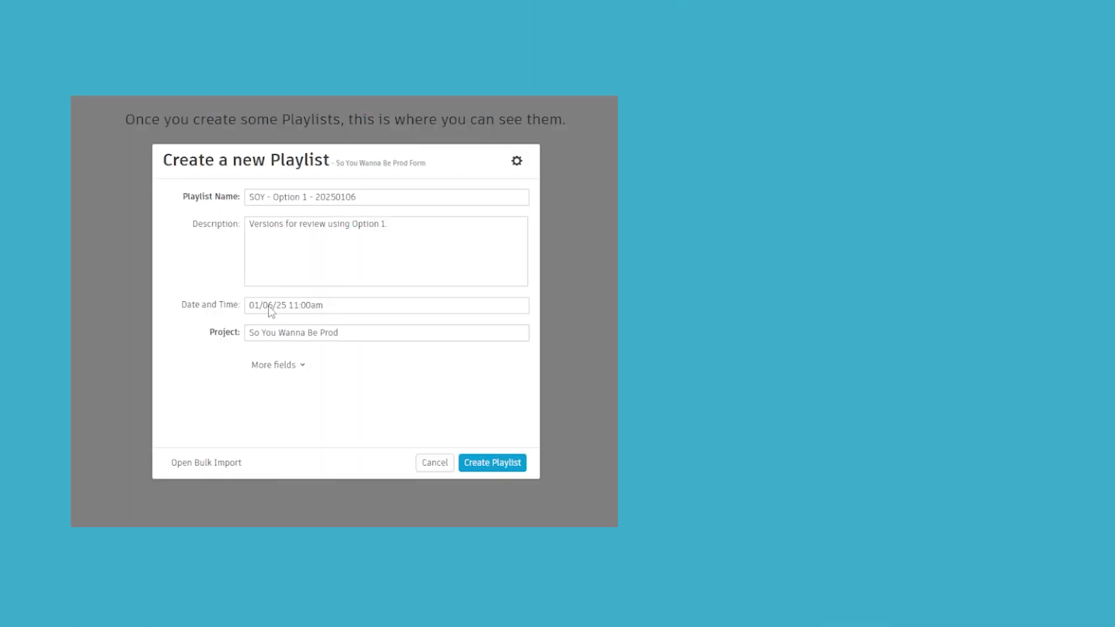
Try to add the Tags field to the playlist form through its layout configuration
left_click(518, 166)
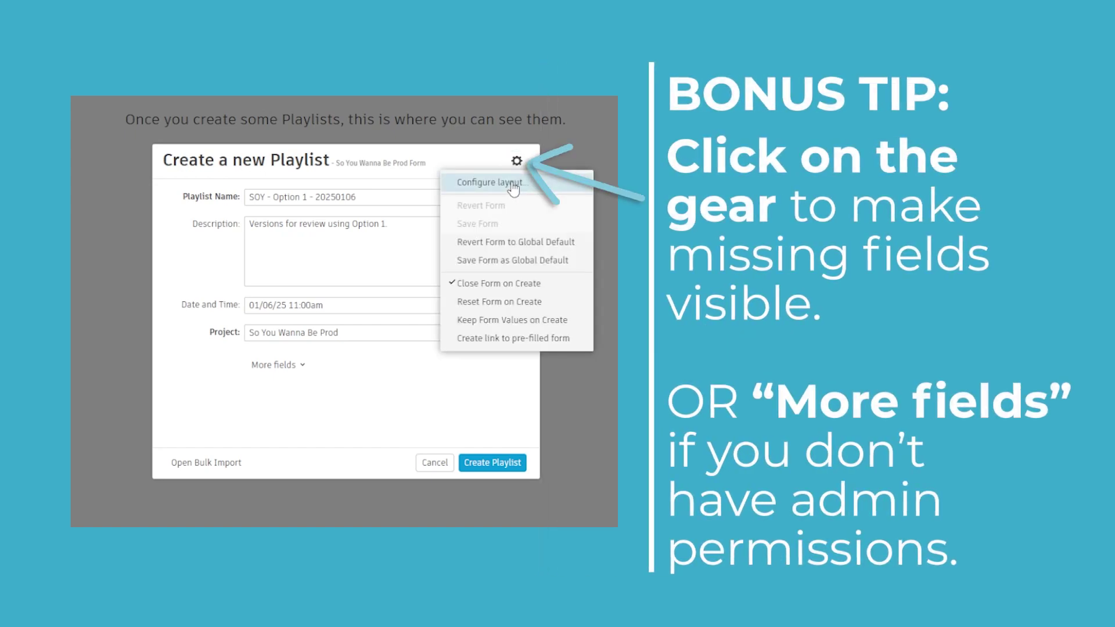
left_click(514, 185)
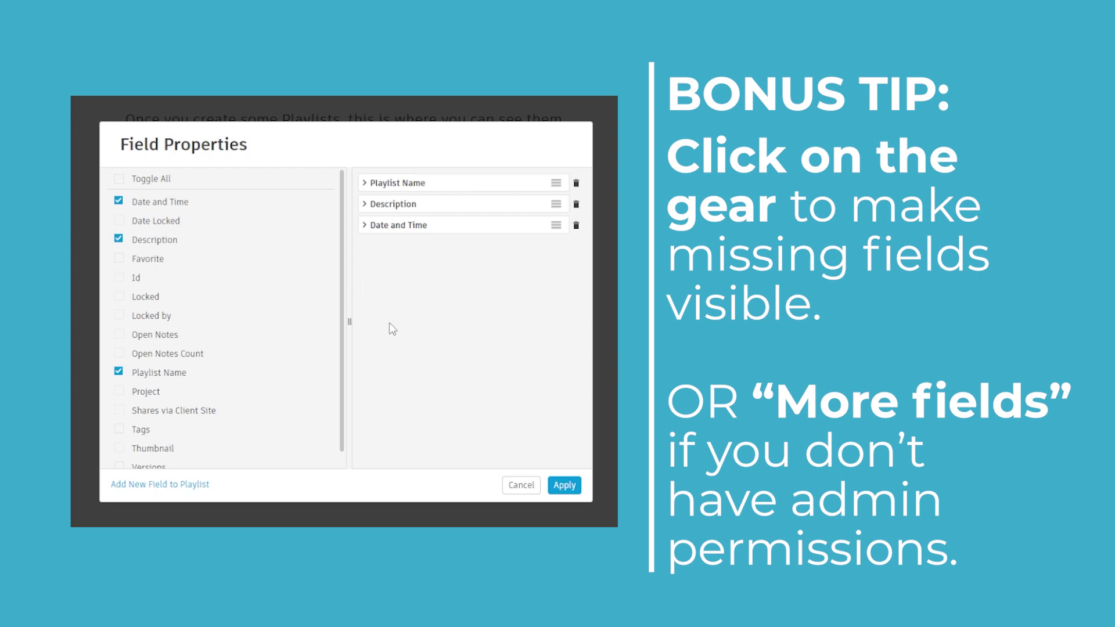
left_click(118, 429)
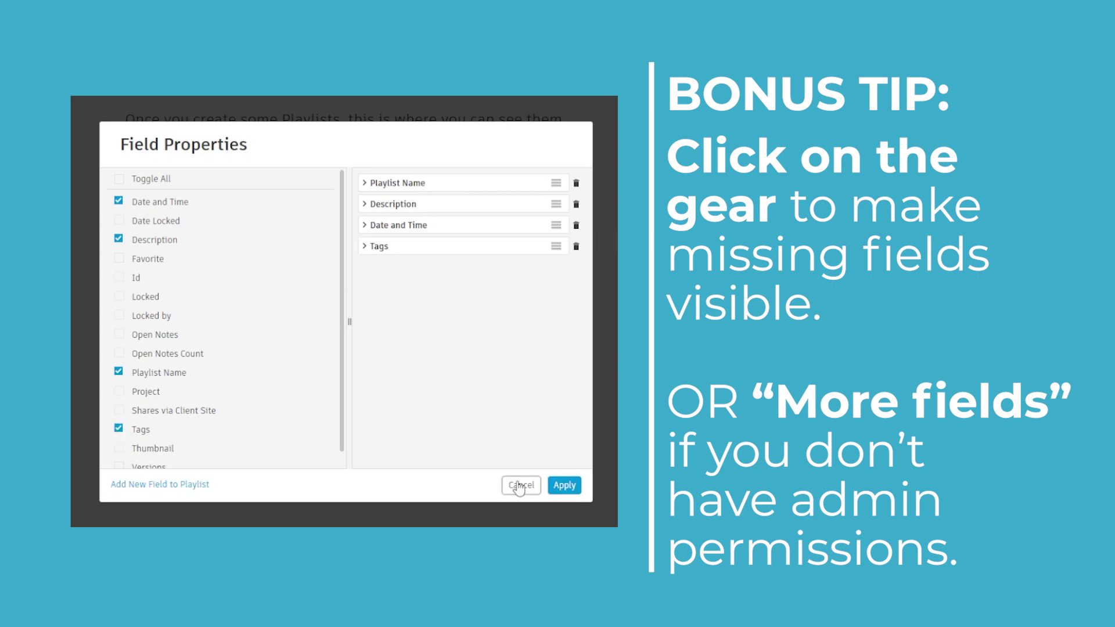
left_click(565, 485)
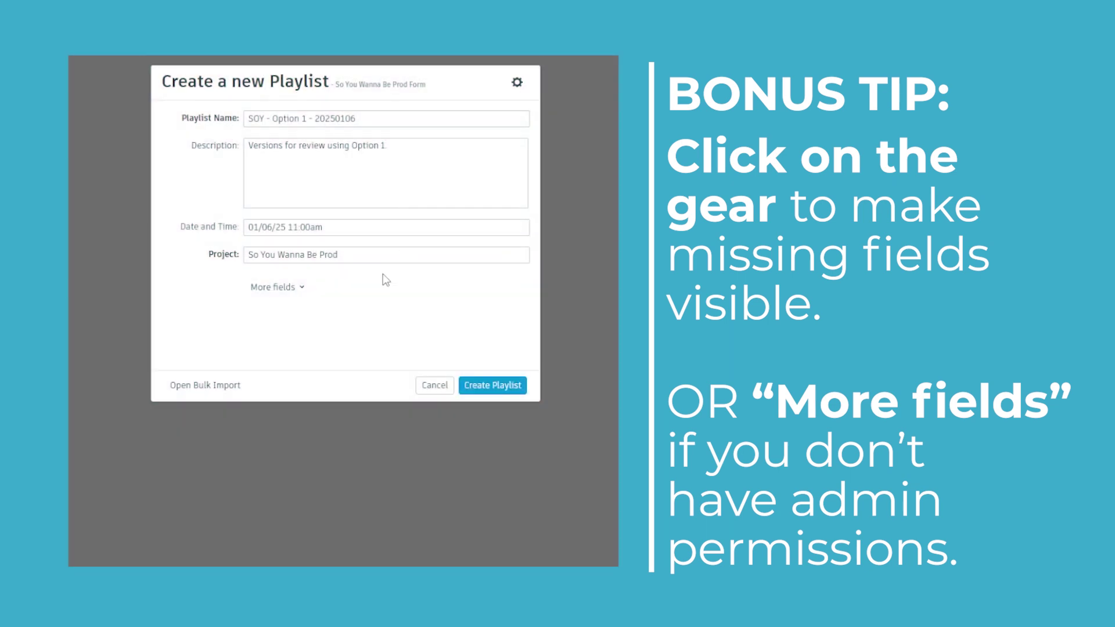
Show the Tags field among the form's additional fields, tag the playlist "demo" and create it
left_click(305, 290)
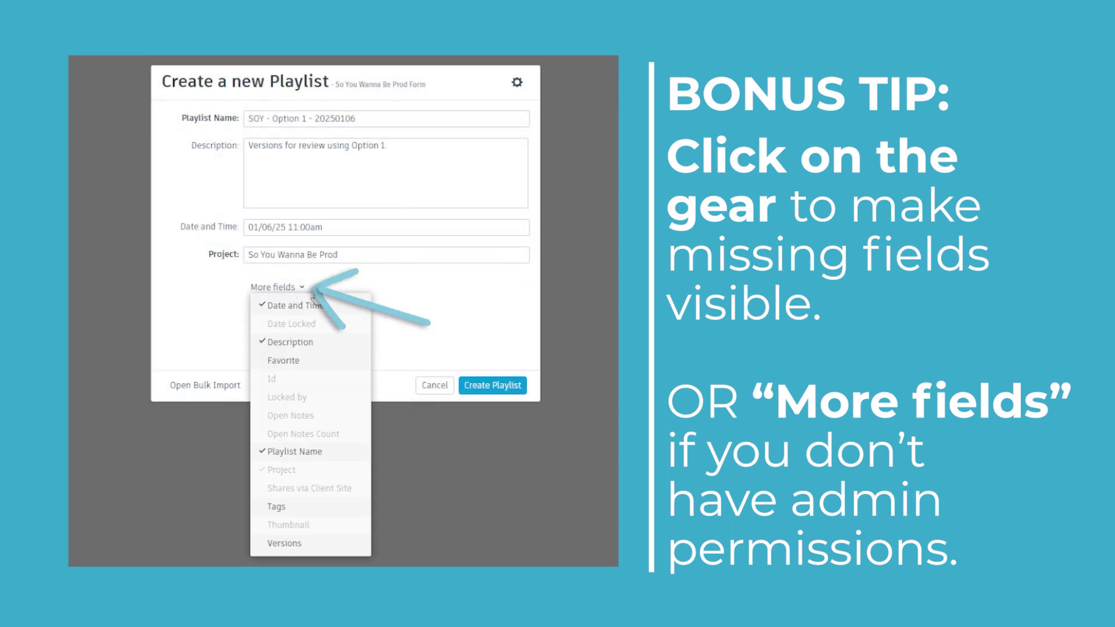
left_click(278, 507)
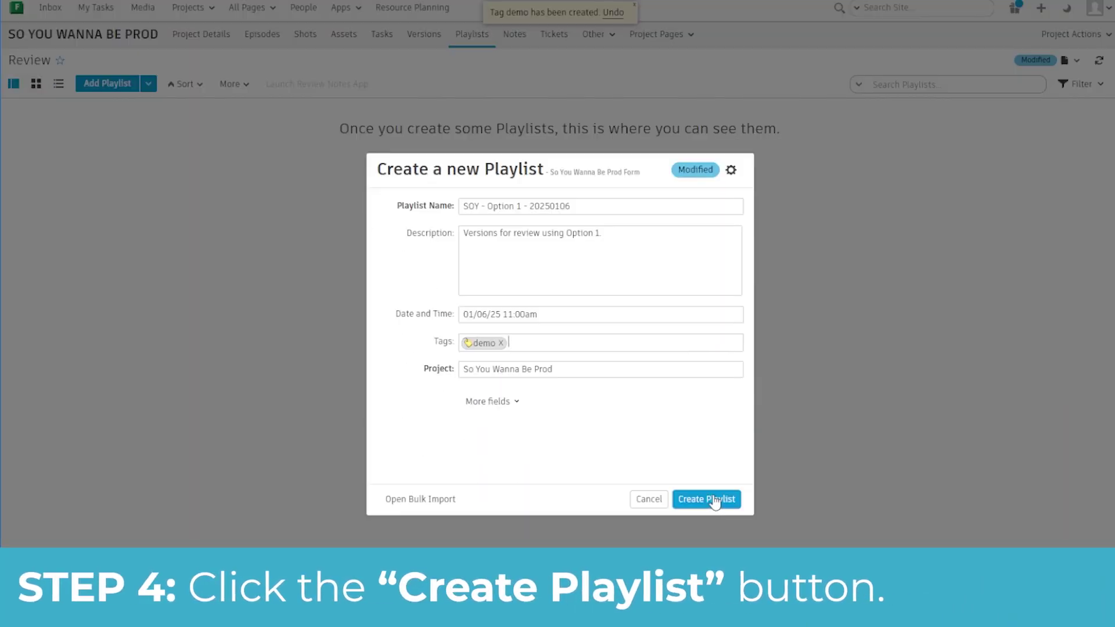
left_click(715, 501)
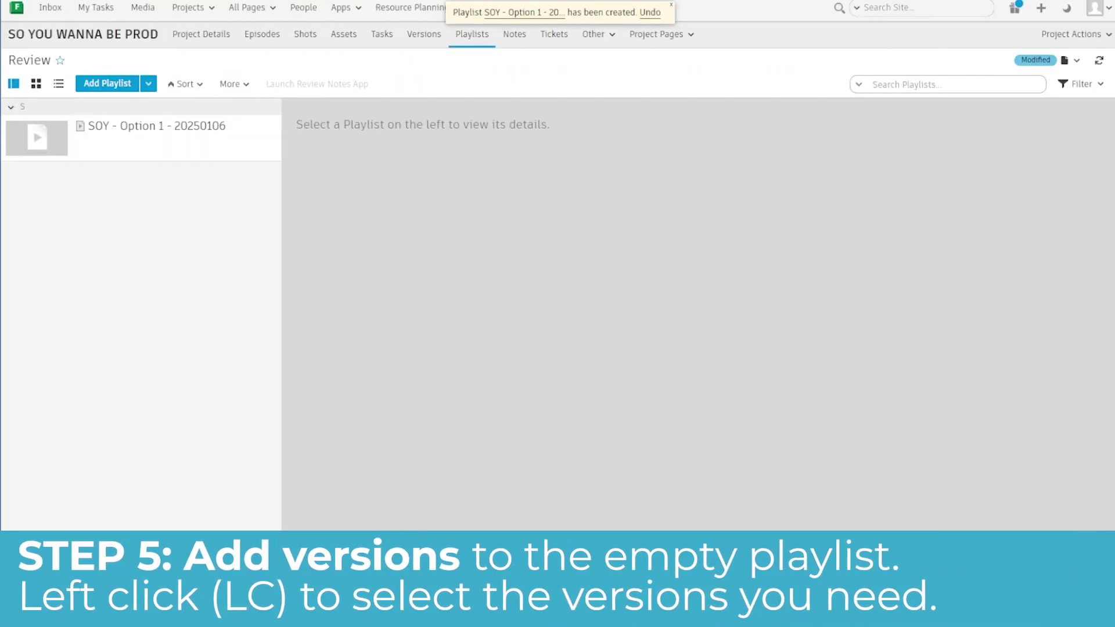
Open the project's Versions page and individually select render1, render2, render3, E025_IG_v001, E022_IG_v001 and PofC - WIP - 6
right_click(432, 40)
left_click(445, 49)
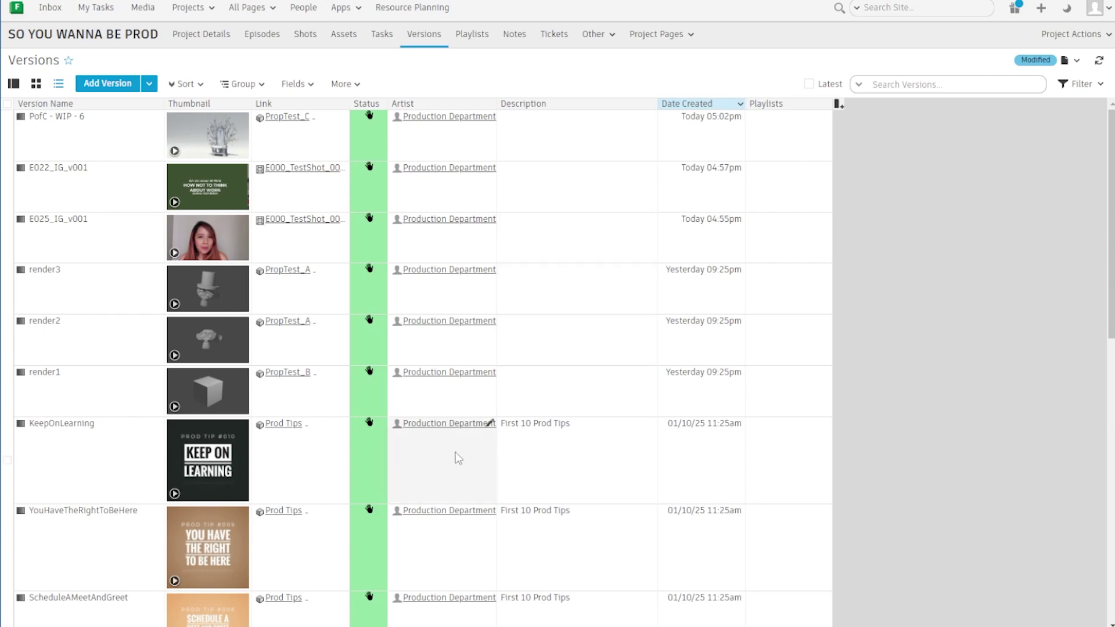
left_click(314, 401)
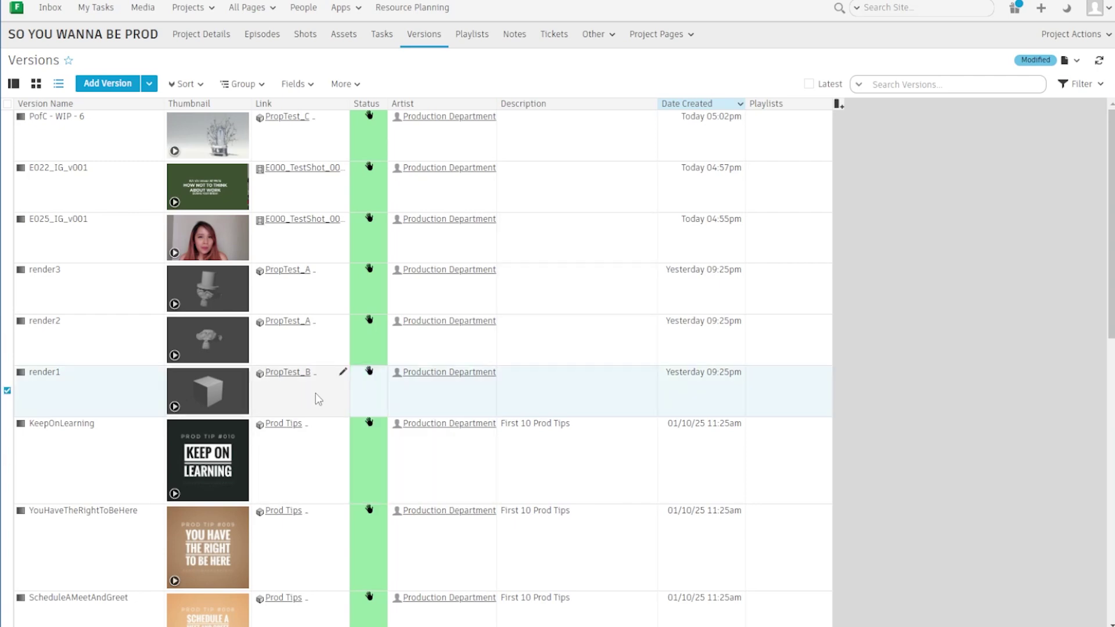
left_click(304, 332, "ctrl")
left_click(311, 297, "ctrl")
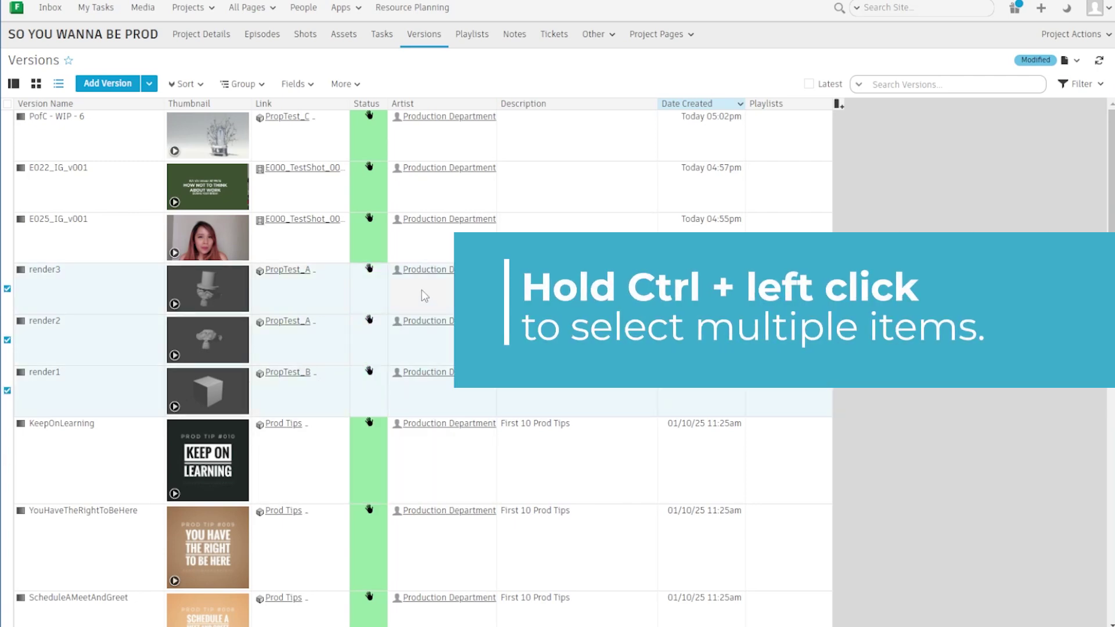
left_click(302, 248, "ctrl")
left_click(299, 200, "ctrl")
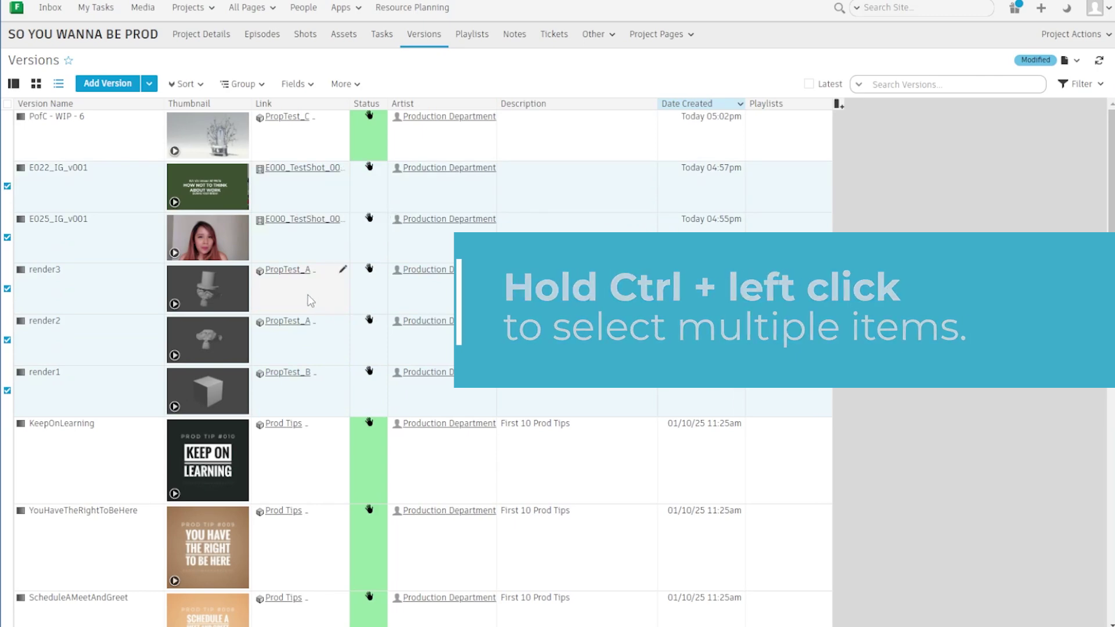
left_click(300, 149, "ctrl")
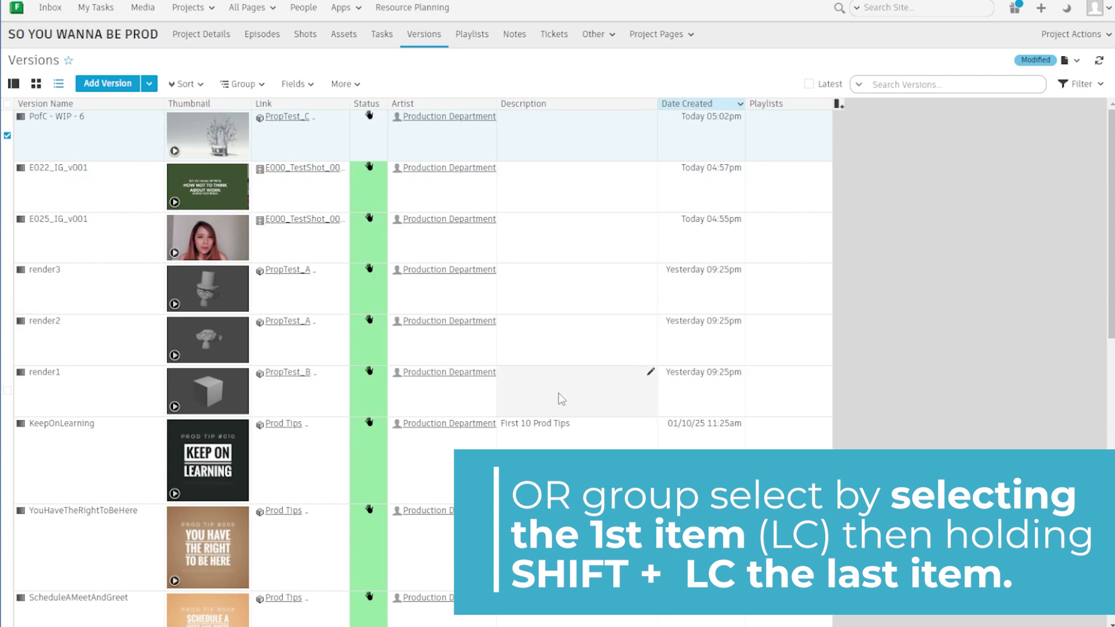
Select the range of versions from PofC - WIP - 6 to render1 and link them to the existing playlist SOY - Option 1 - 20250106
left_click(562, 399, "shift")
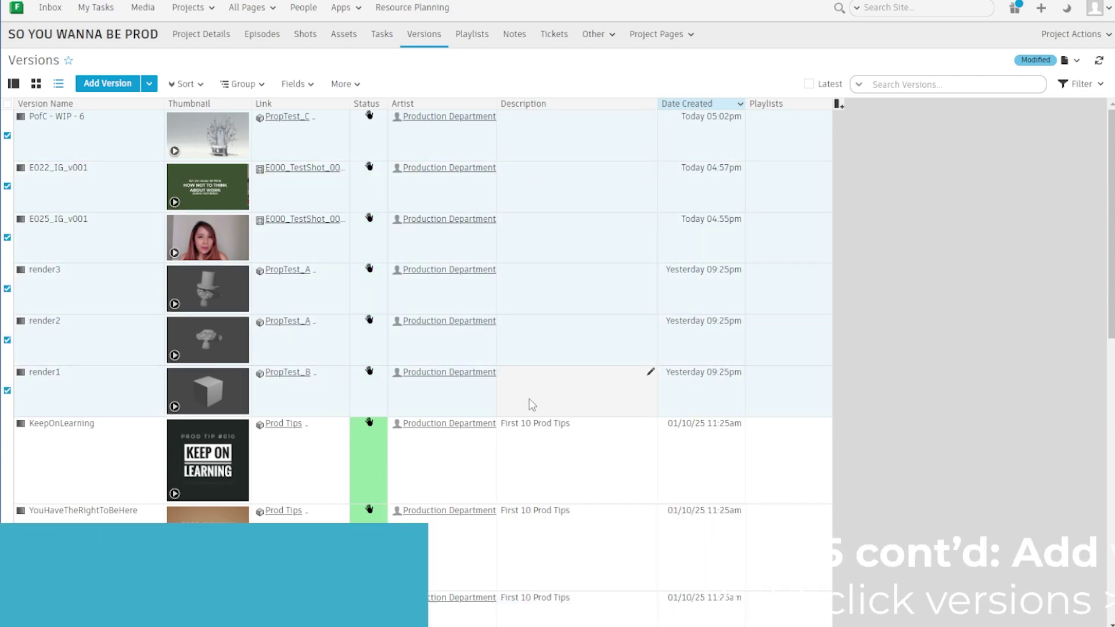
right_click(495, 224)
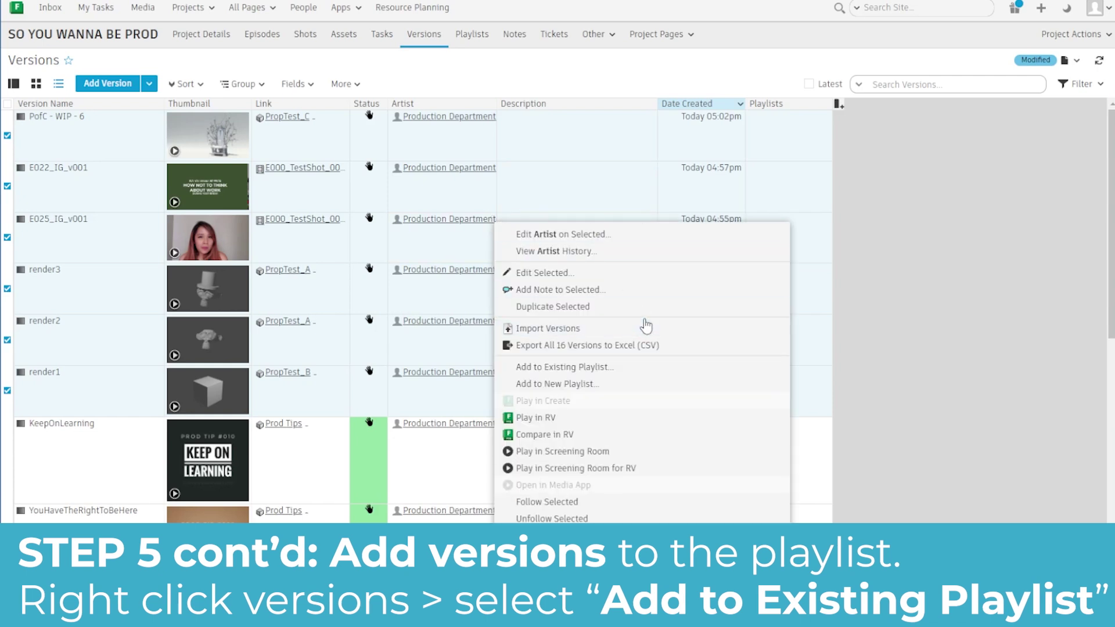
left_click(606, 368)
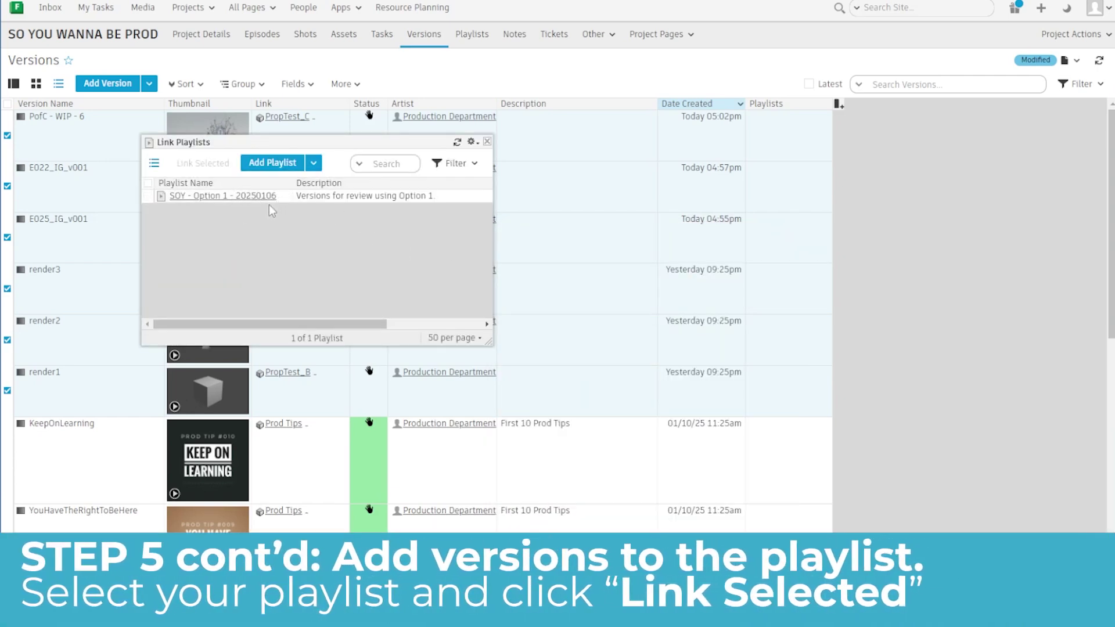
left_click(327, 195)
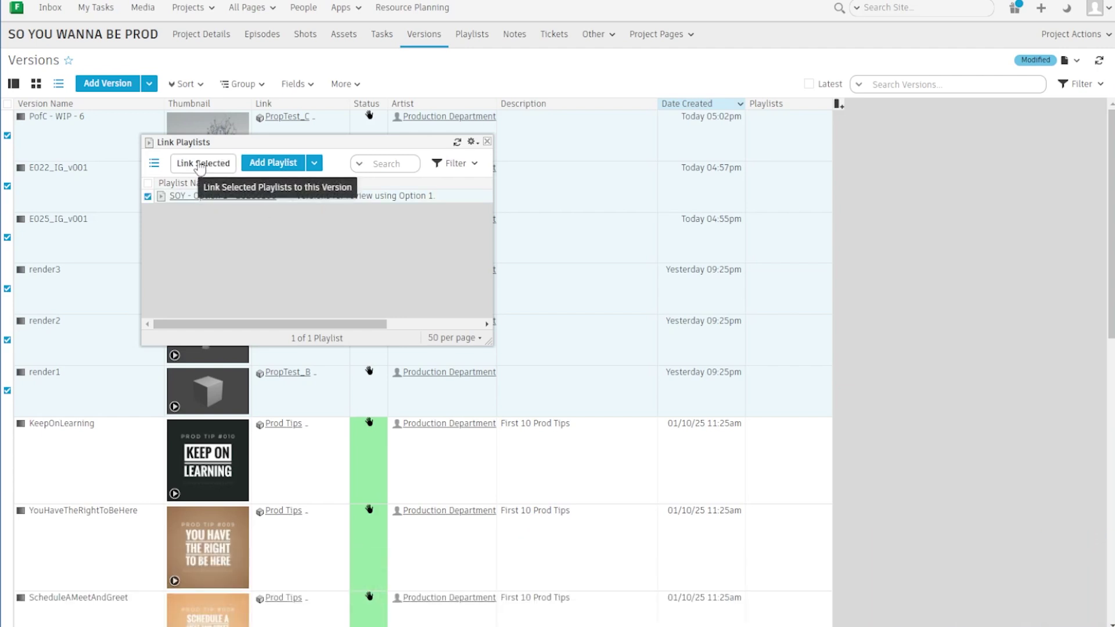
left_click(200, 164)
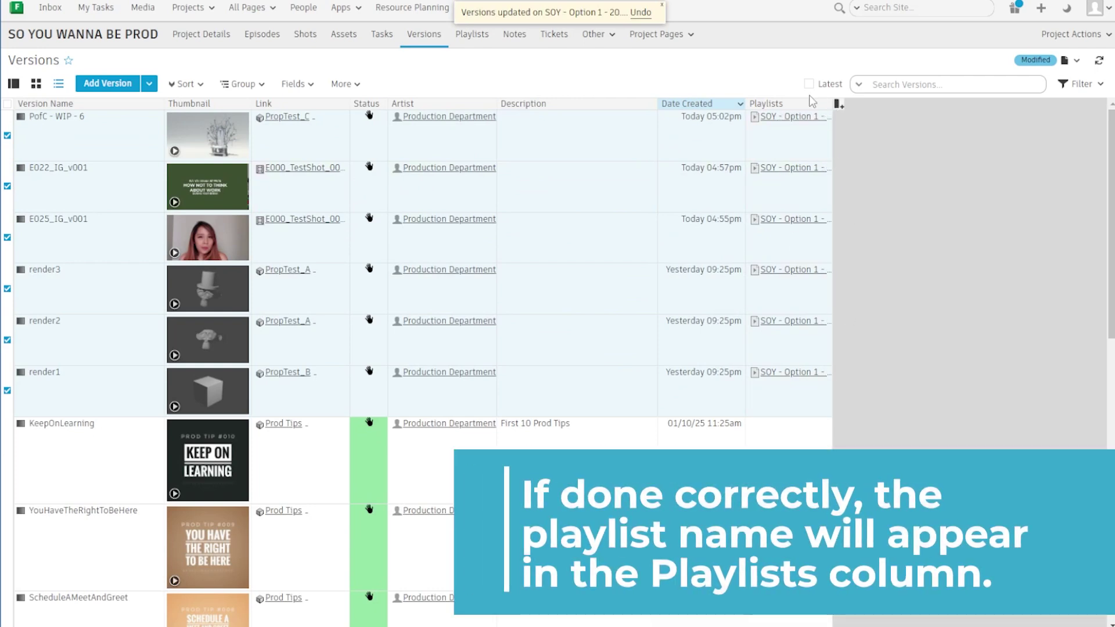
Widen the Playlists column of the version list and hide it
left_click_drag(834, 105, 943, 103)
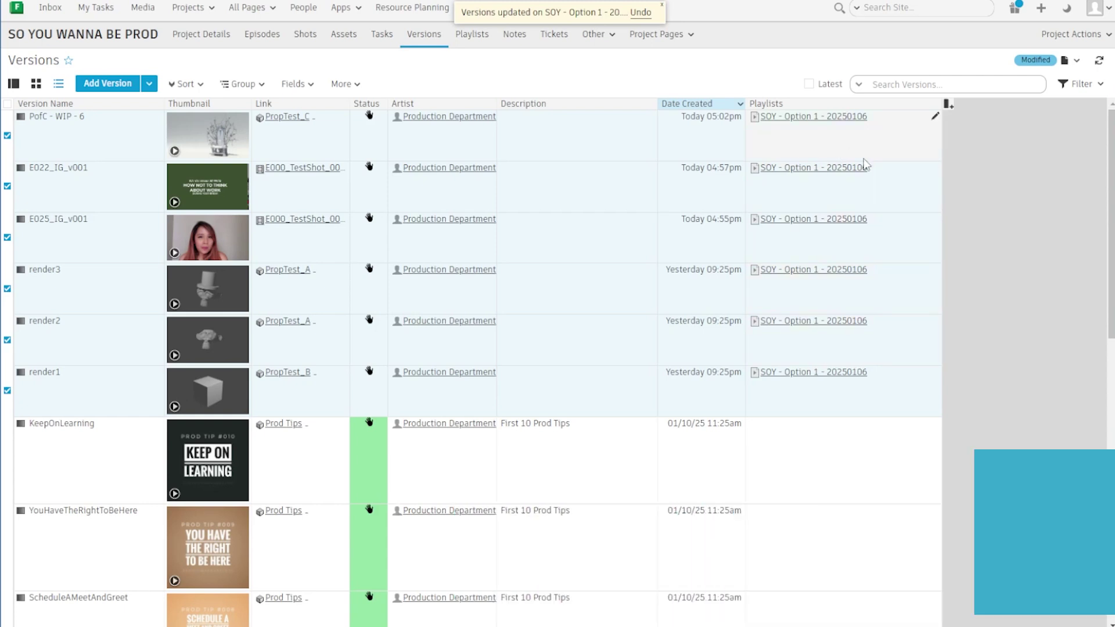
right_click(830, 107)
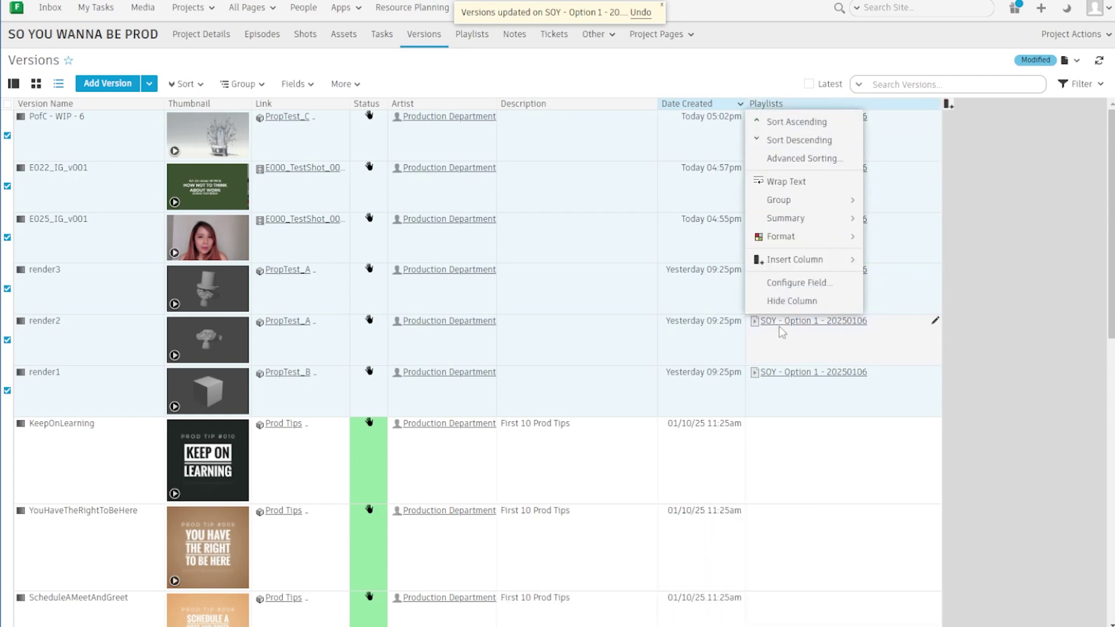
left_click(788, 301)
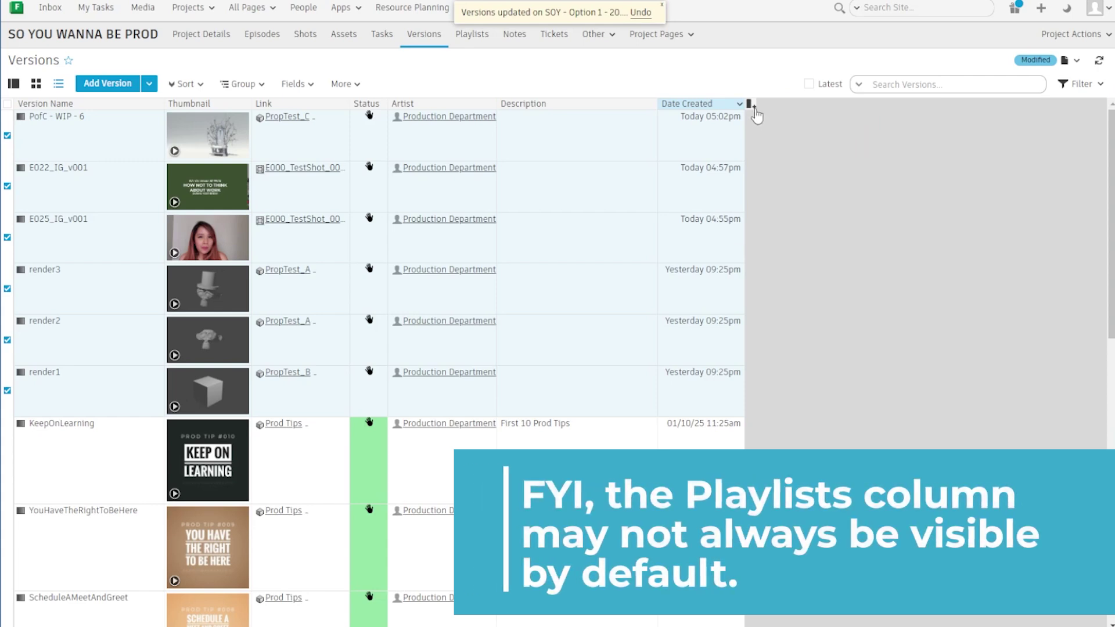
Show the Playlists column in the version list again
left_click(753, 108)
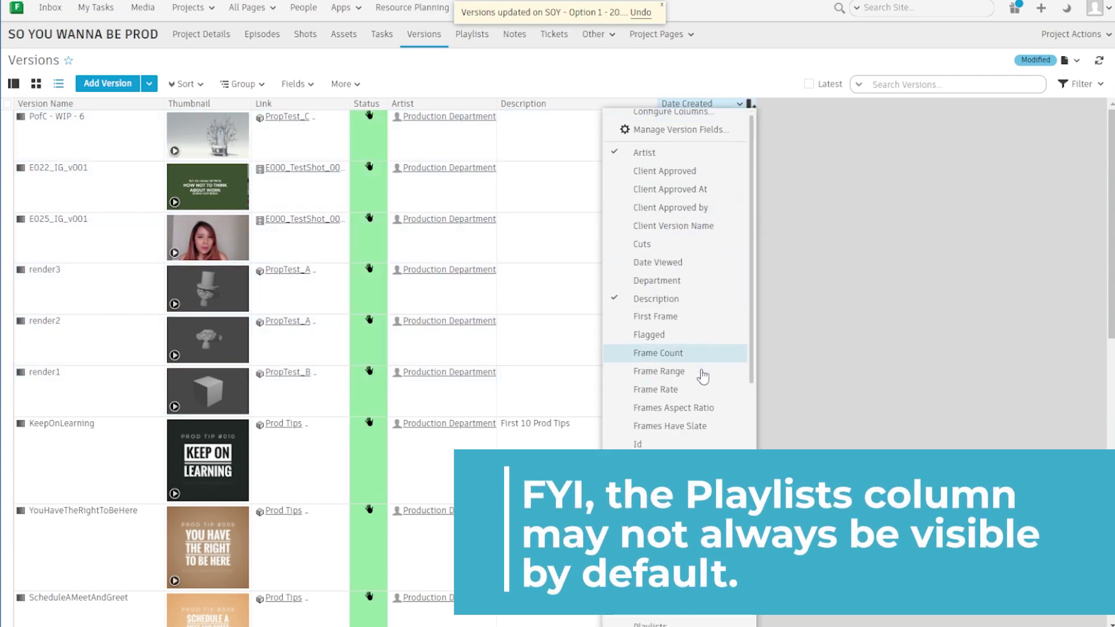
scroll(703, 377, "down", 5)
left_click(677, 361)
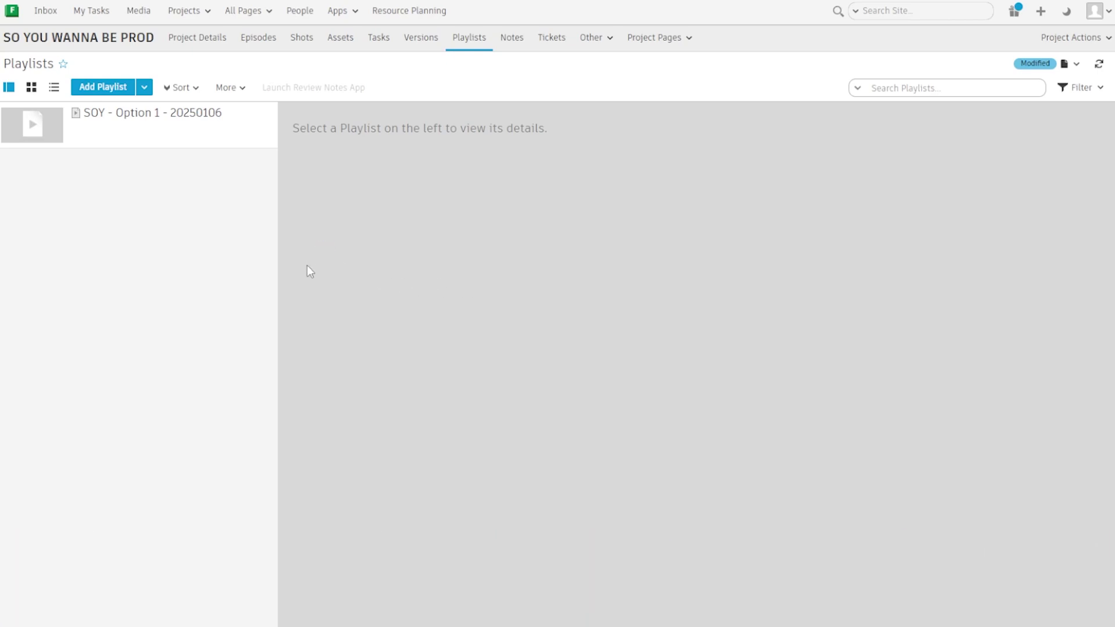
Open the SOY - Option 1 - 20250106 playlist and insert the playlist-specific Sort Order column next to Link in its version list
left_click(132, 137)
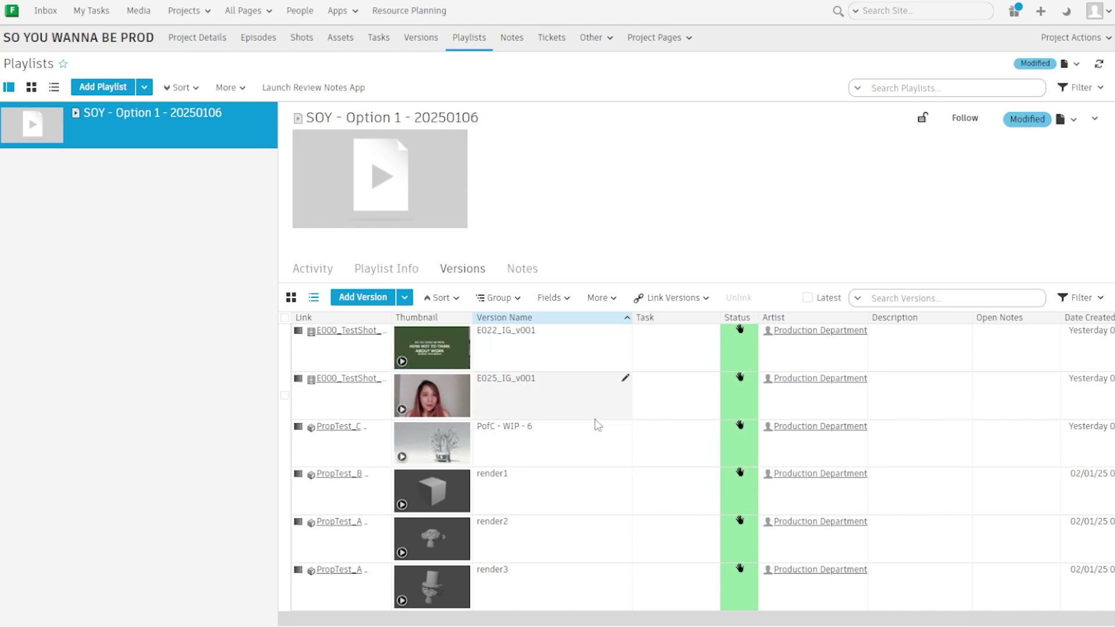
scroll(697, 465, "right", 3)
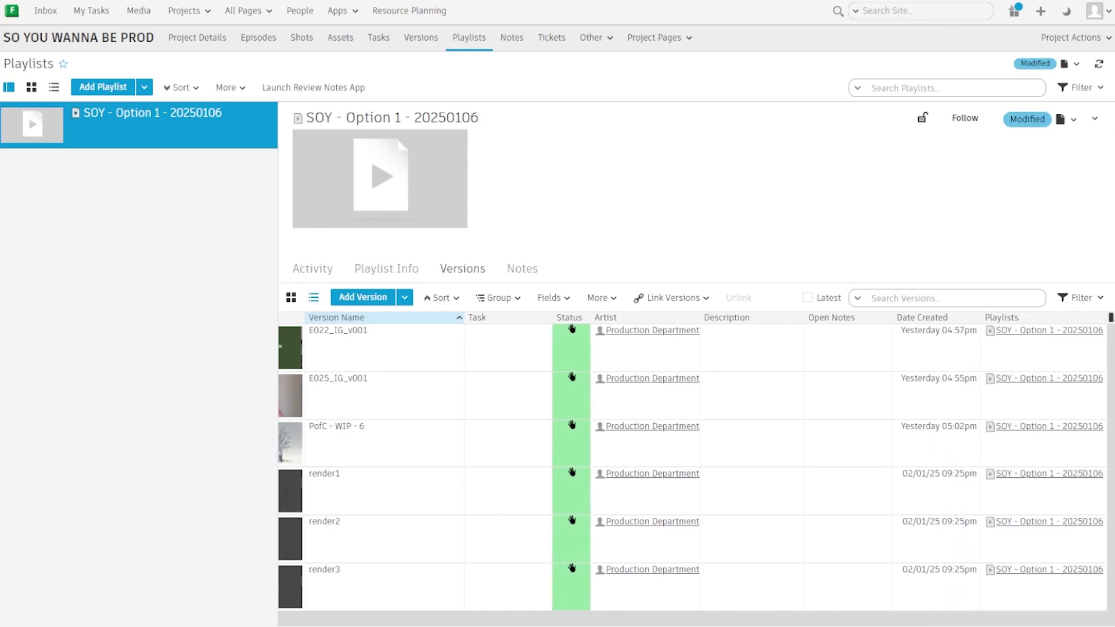
scroll(697, 465, "left", 3)
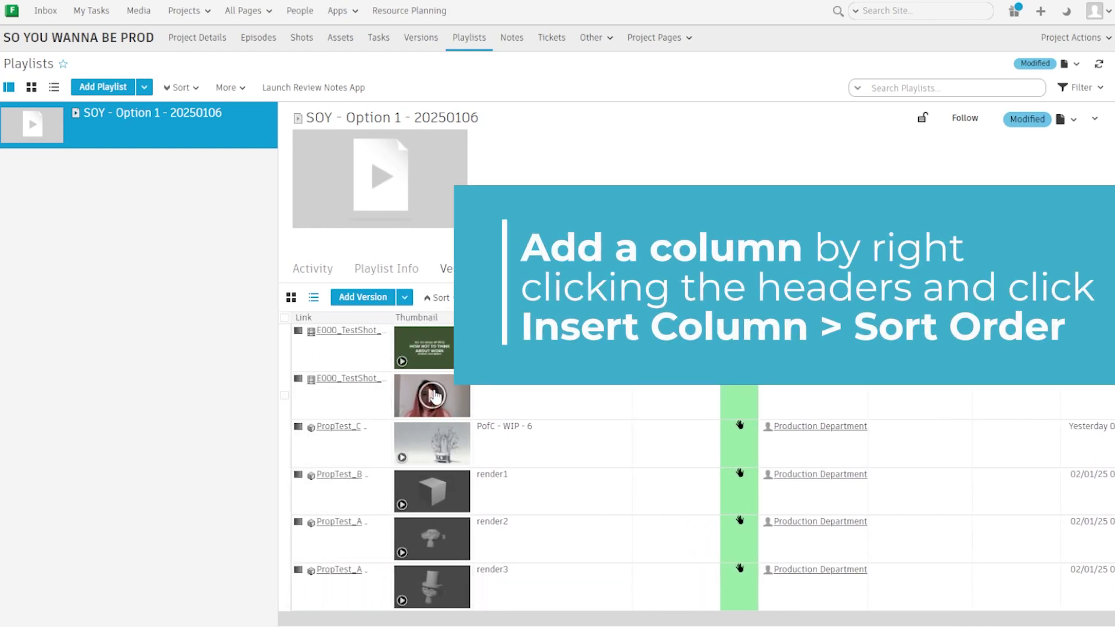
right_click(298, 324)
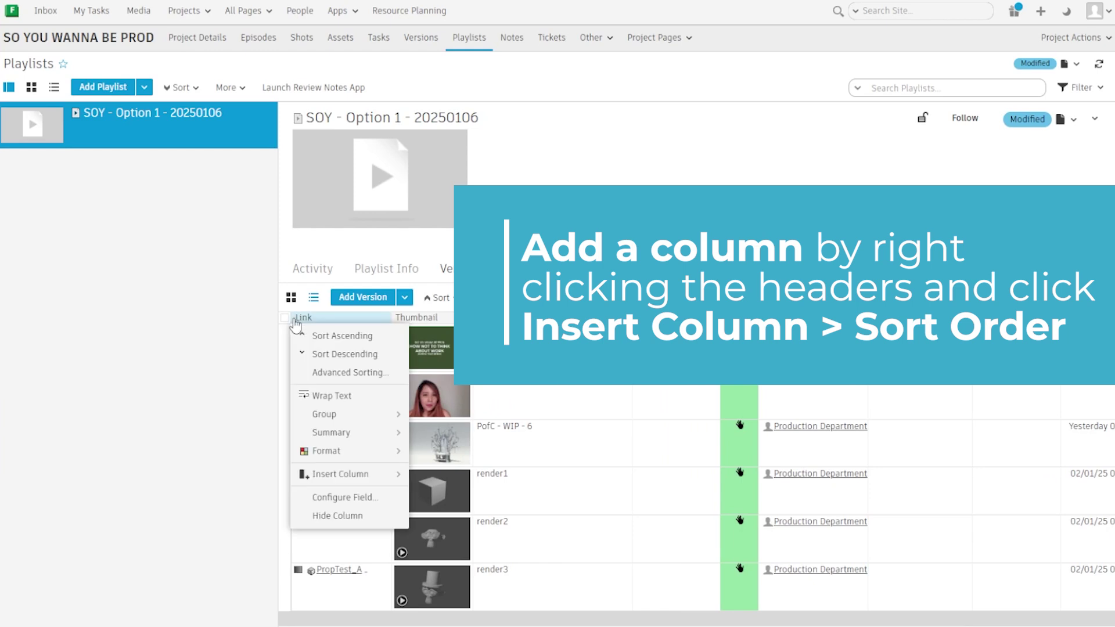
mouse_move(375, 484)
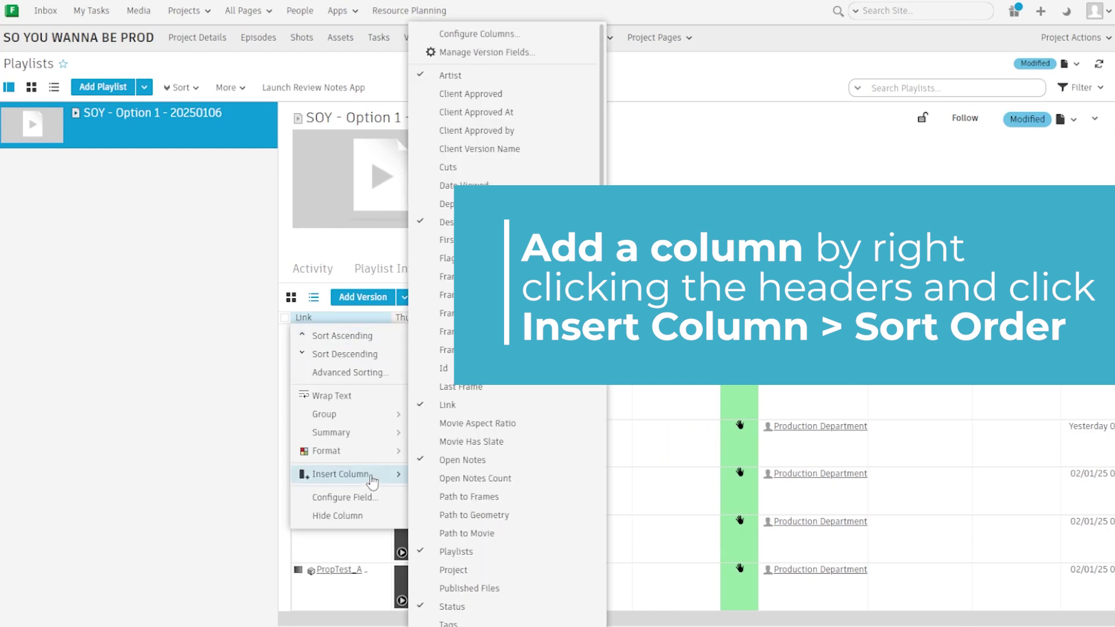
scroll(511, 493, "down", 7)
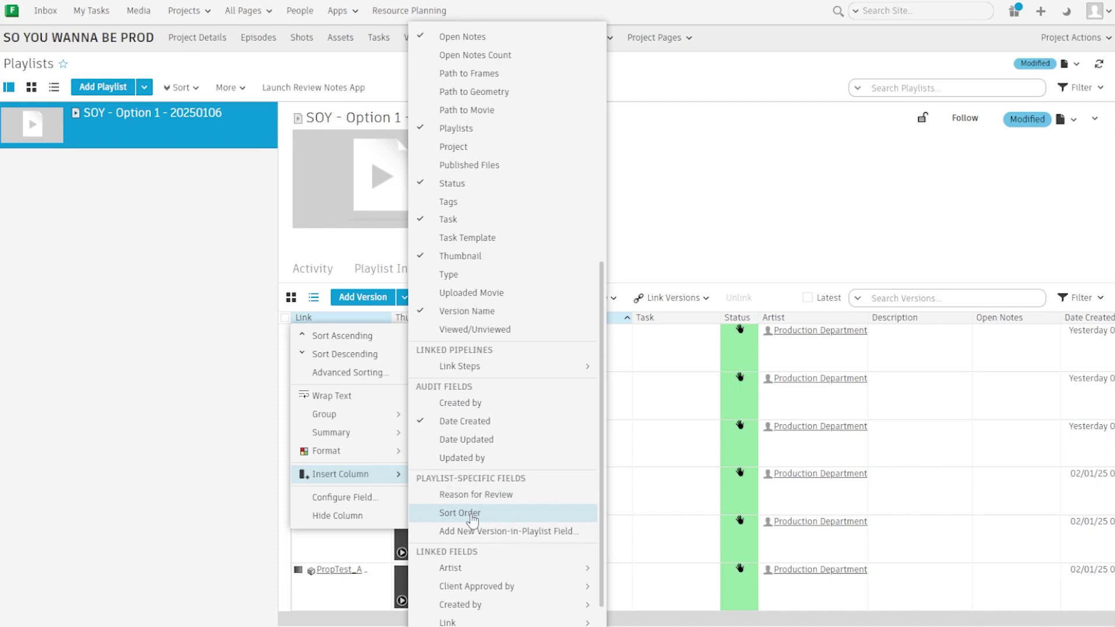
left_click(472, 514)
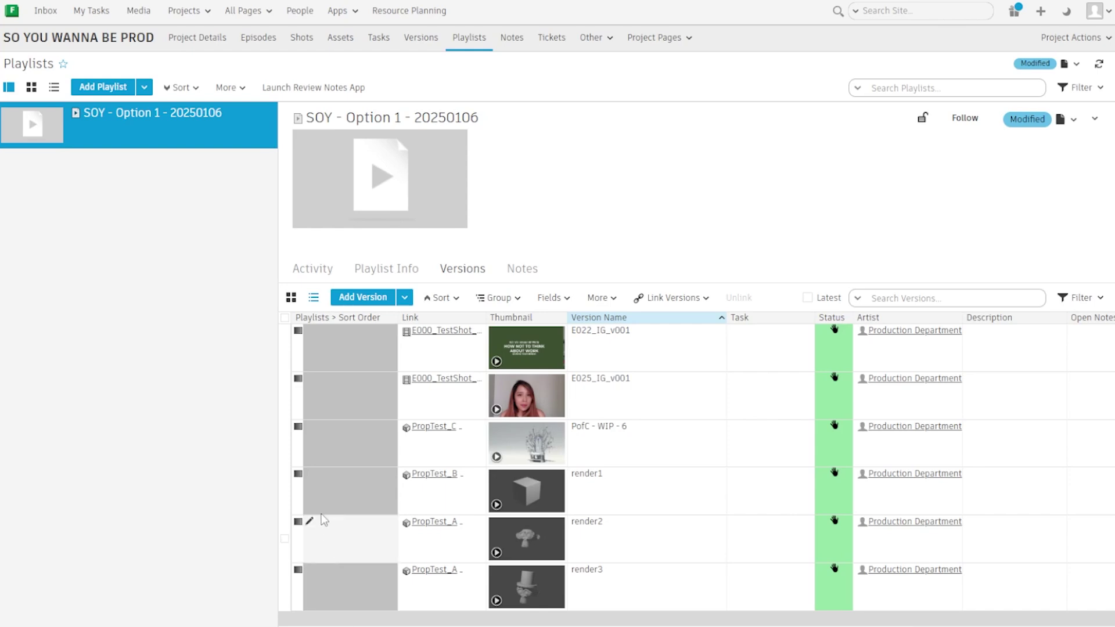
Set the Sort Order to 1 for render1, 2 for render2, 3 for render3, 4 for PofC - WIP - 6, 5 for E022_IG_v001 and 6 for E025_IG_v001
left_click(314, 478)
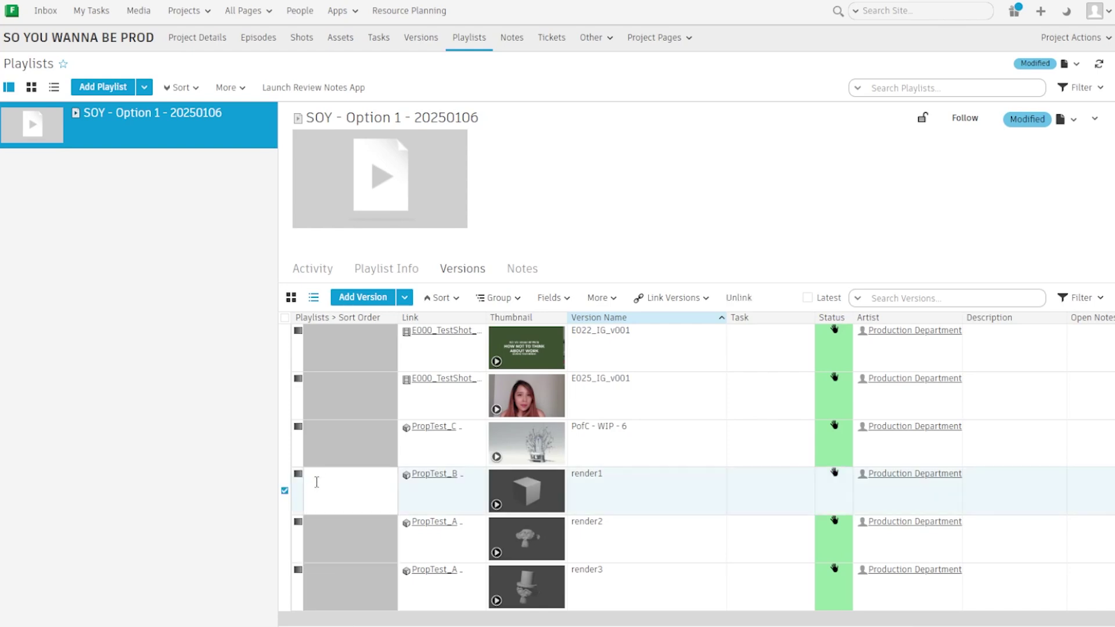
key("Return")
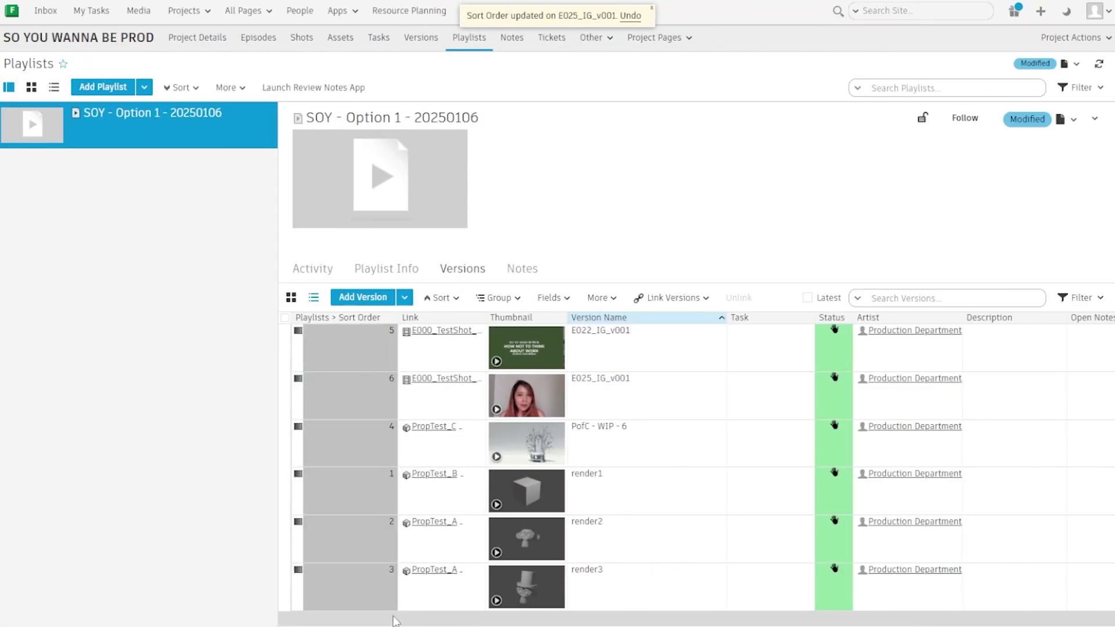
Sort the playlist's versions by Sort Order and play them in sequence from render1 to PofC - WIP - 6
left_click(365, 321)
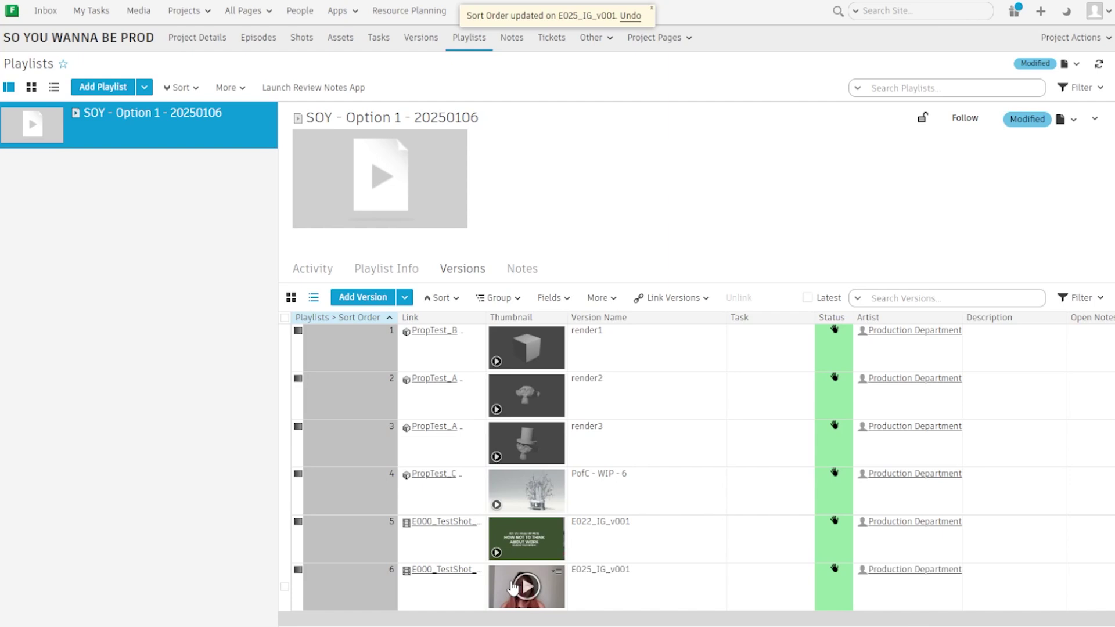
left_click(527, 347)
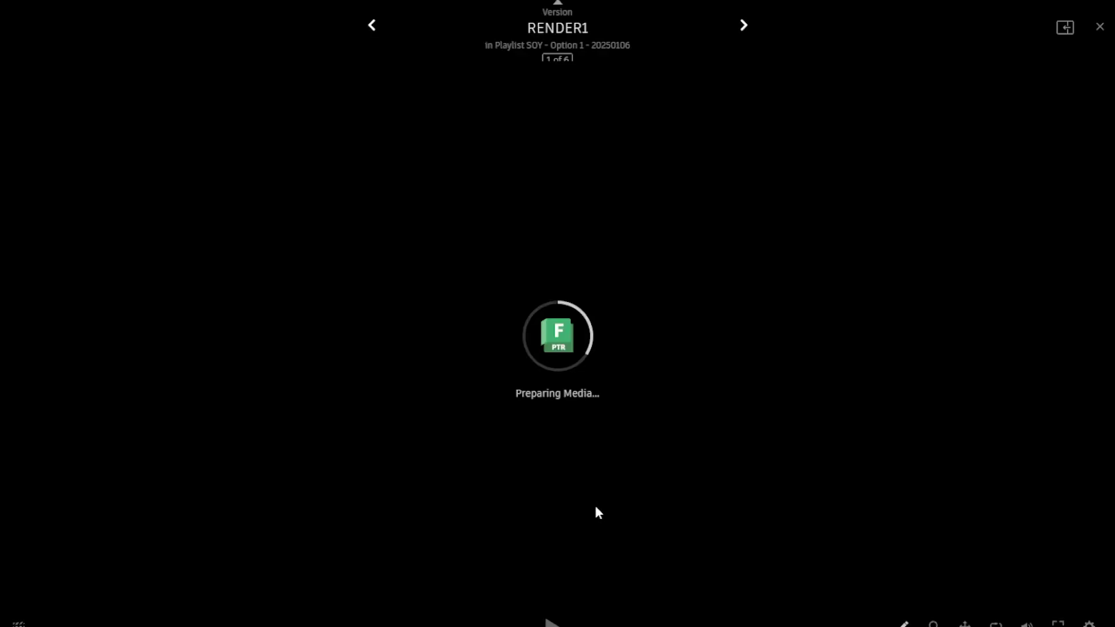
key("n")
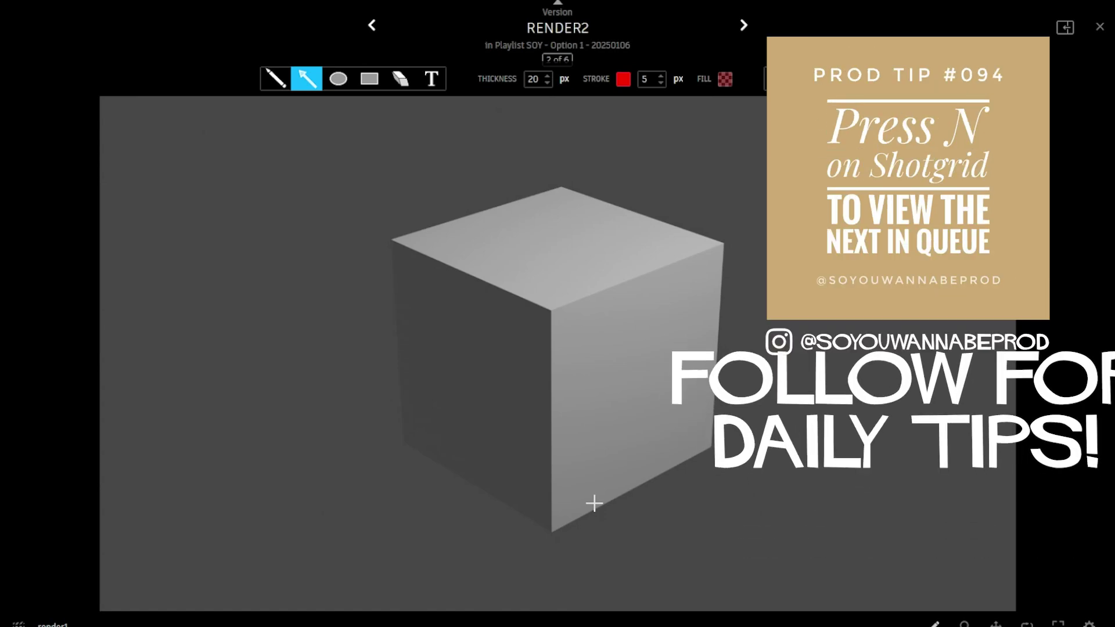
key("n")
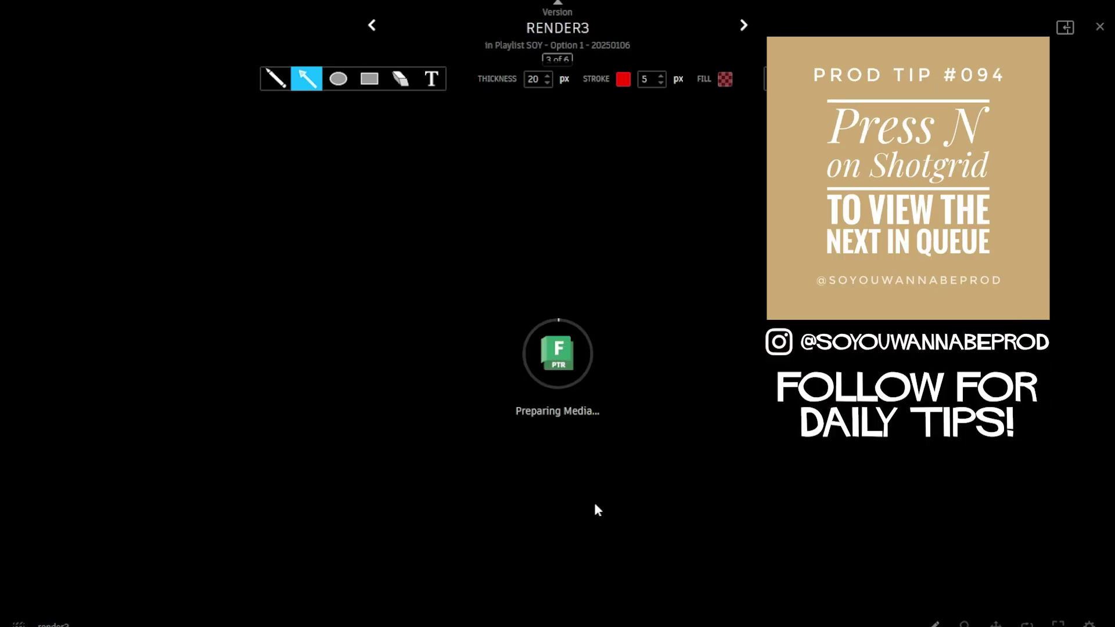
key("n")
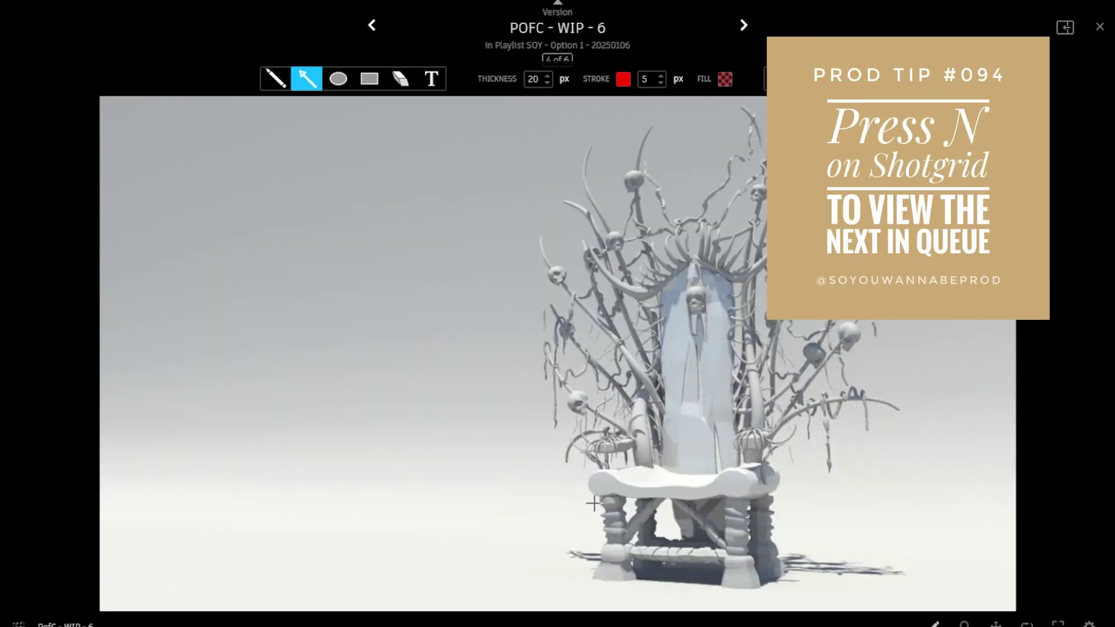
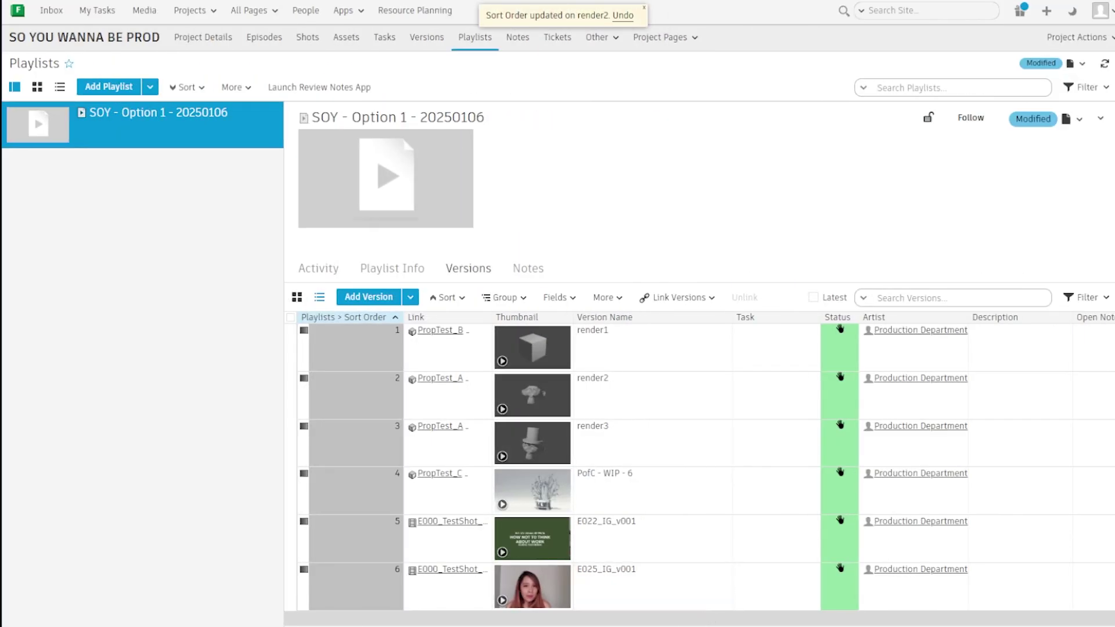
Remove the SOY - Option 1 - 20250106 playlist from render2's Playlists field and refresh the page
scroll(699, 462, "right", 5)
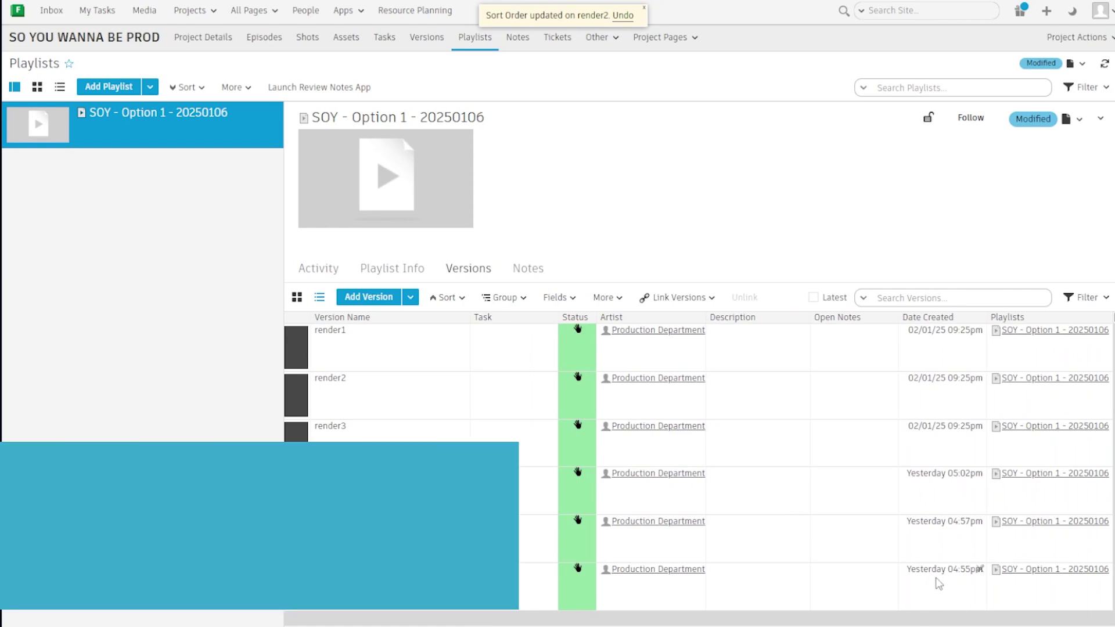
left_click(1046, 407)
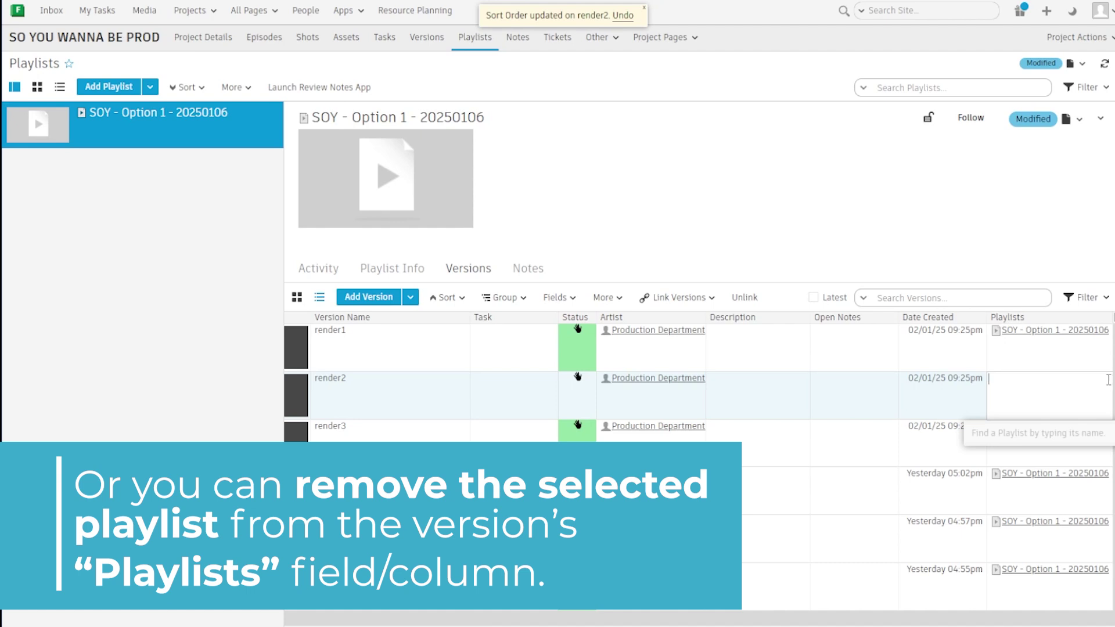
key("Return")
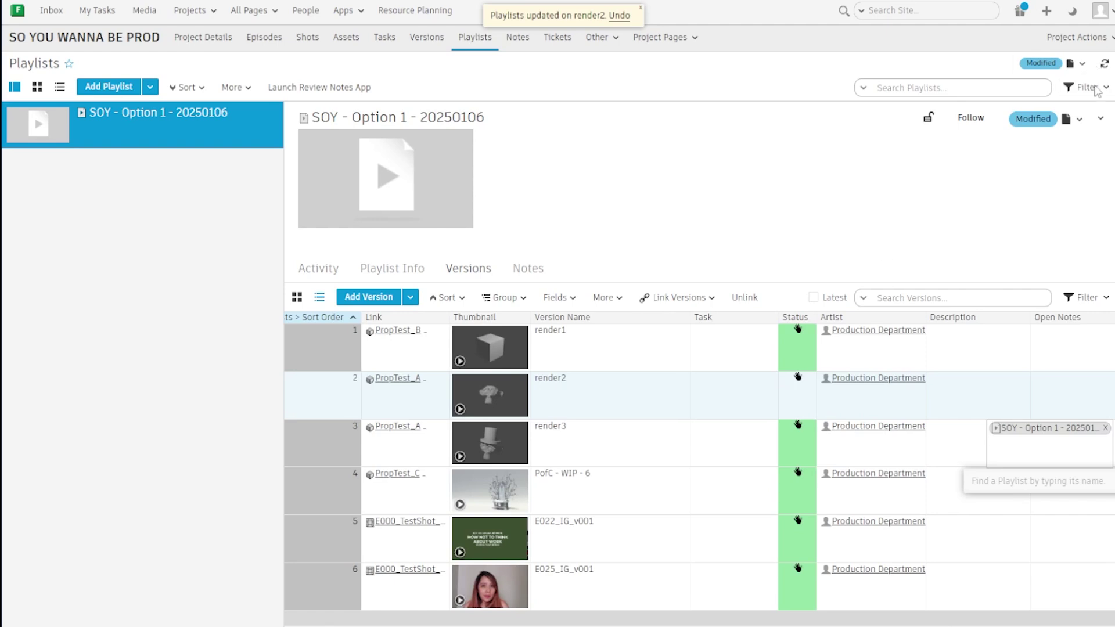
left_click(1106, 65)
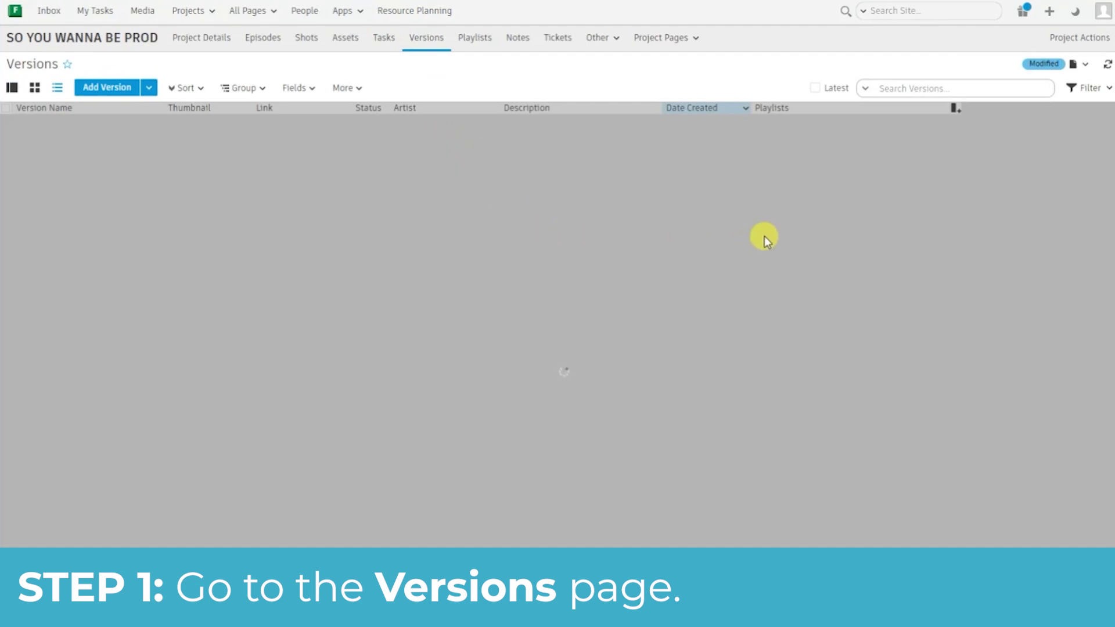
Select PofC - WIP - 6, E022_IG_v001, E025_IG_v001, render3, render2 and render1 on the Versions page and start a new playlist from them
scroll(816, 250, "down", 5)
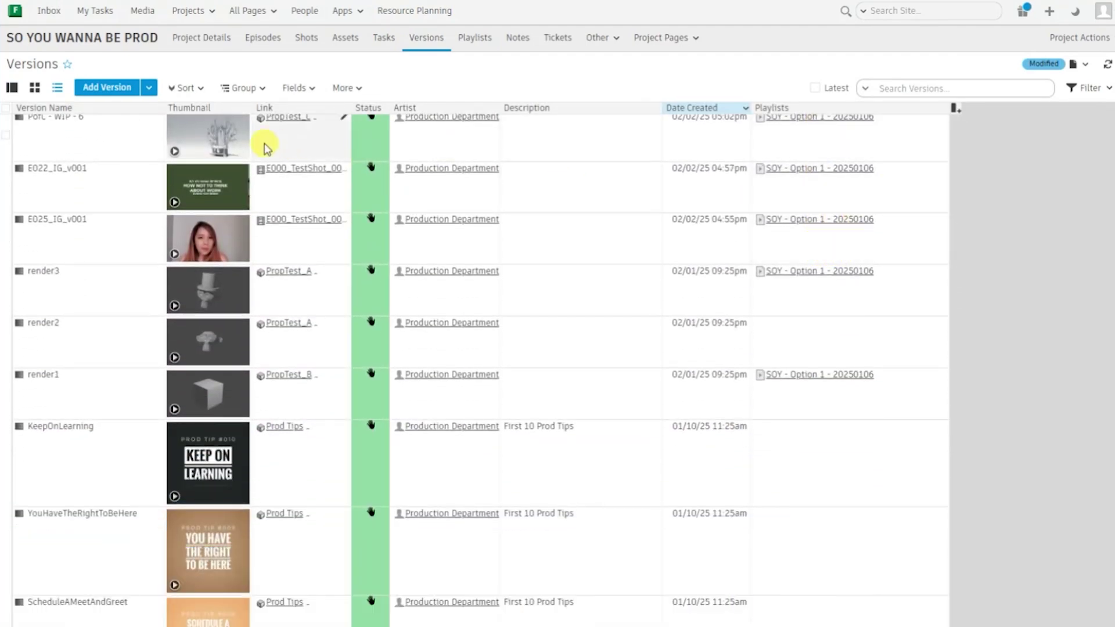
left_click(302, 145)
left_click(314, 194, "shift")
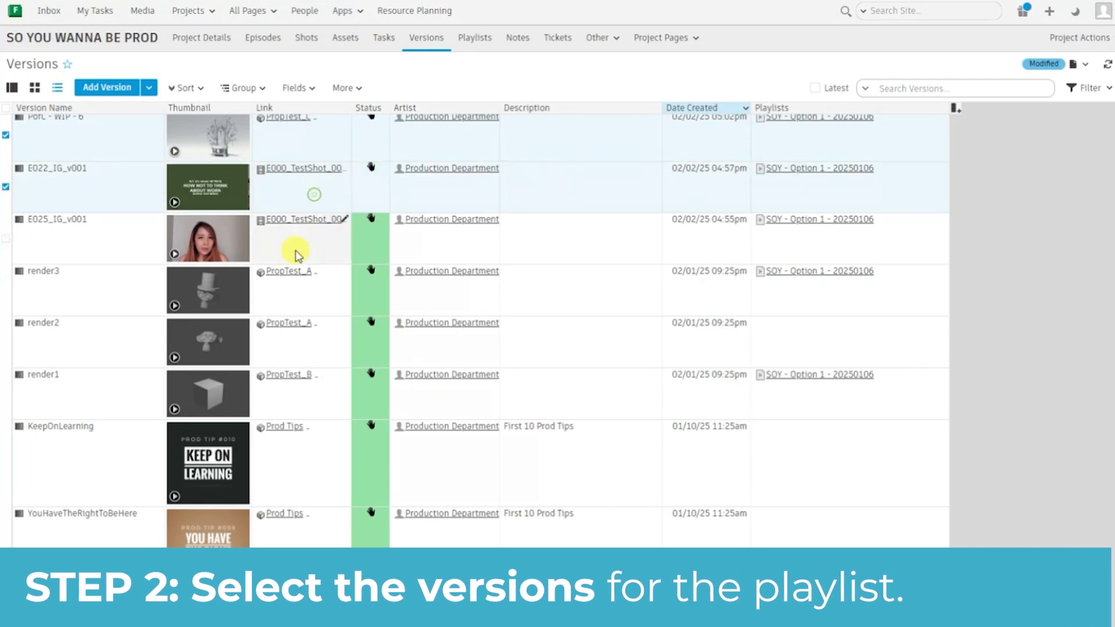
left_click(297, 246, "shift")
left_click(302, 305, "shift")
left_click(299, 338, "shift")
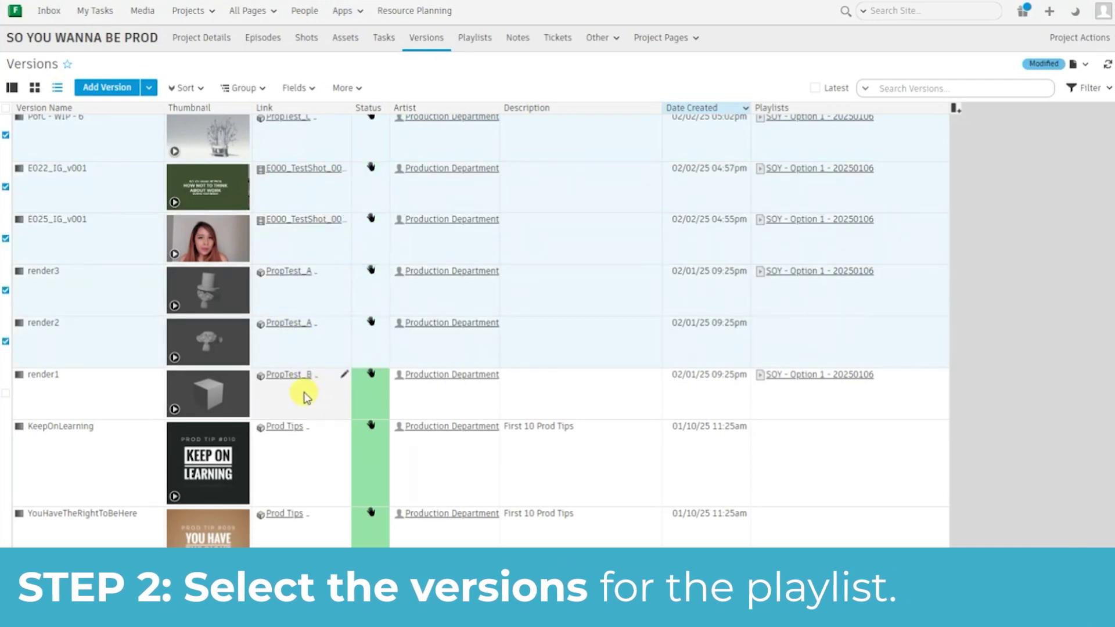
left_click(305, 393, "shift")
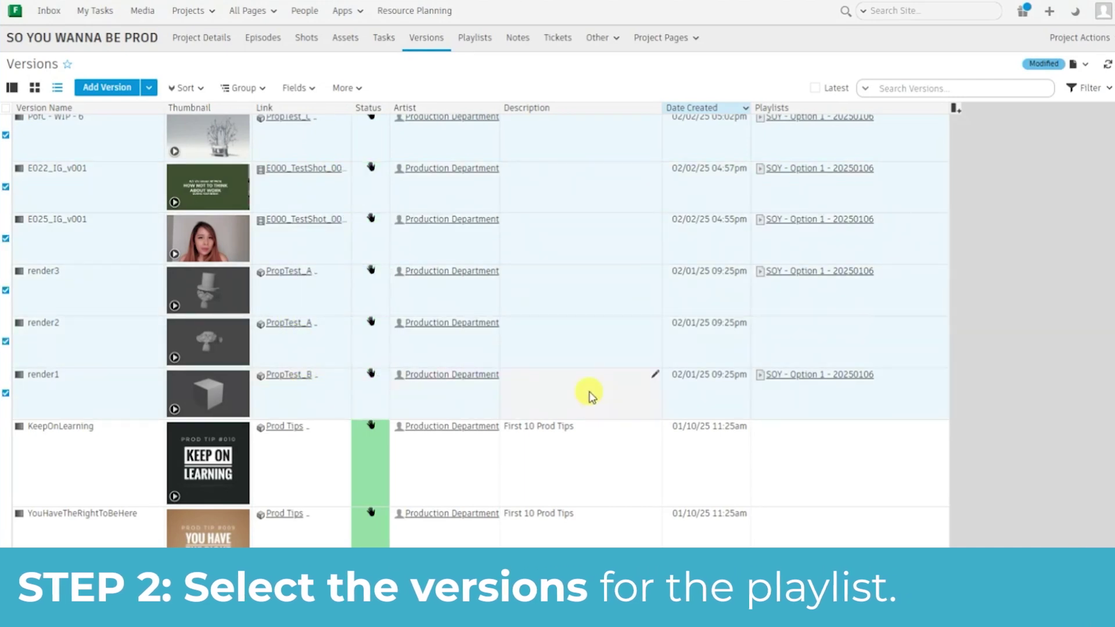
right_click(801, 148)
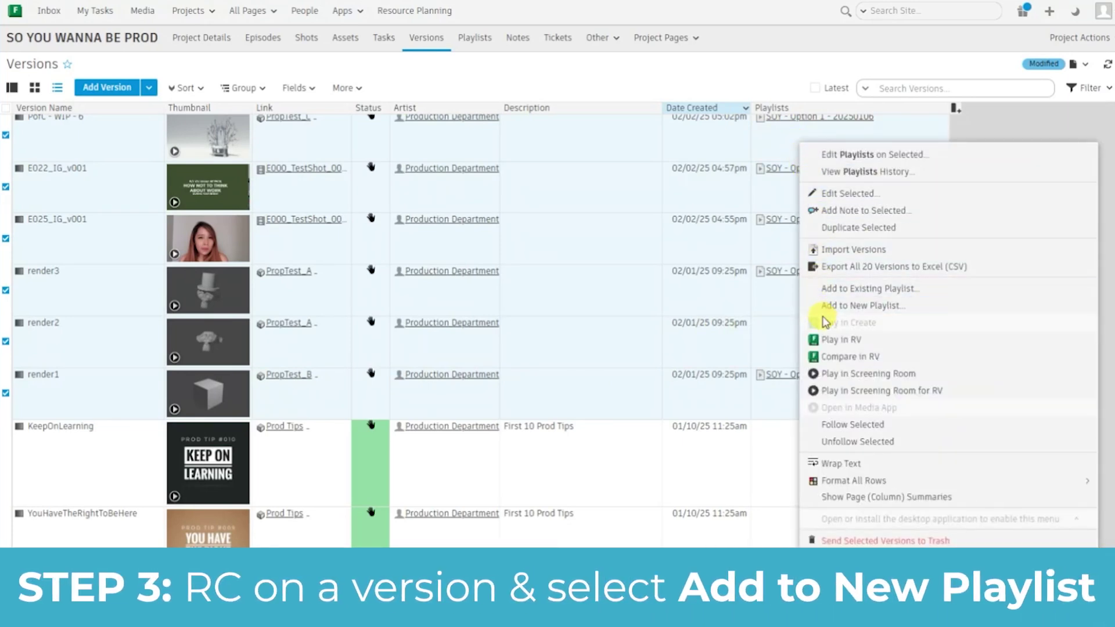
left_click(844, 308)
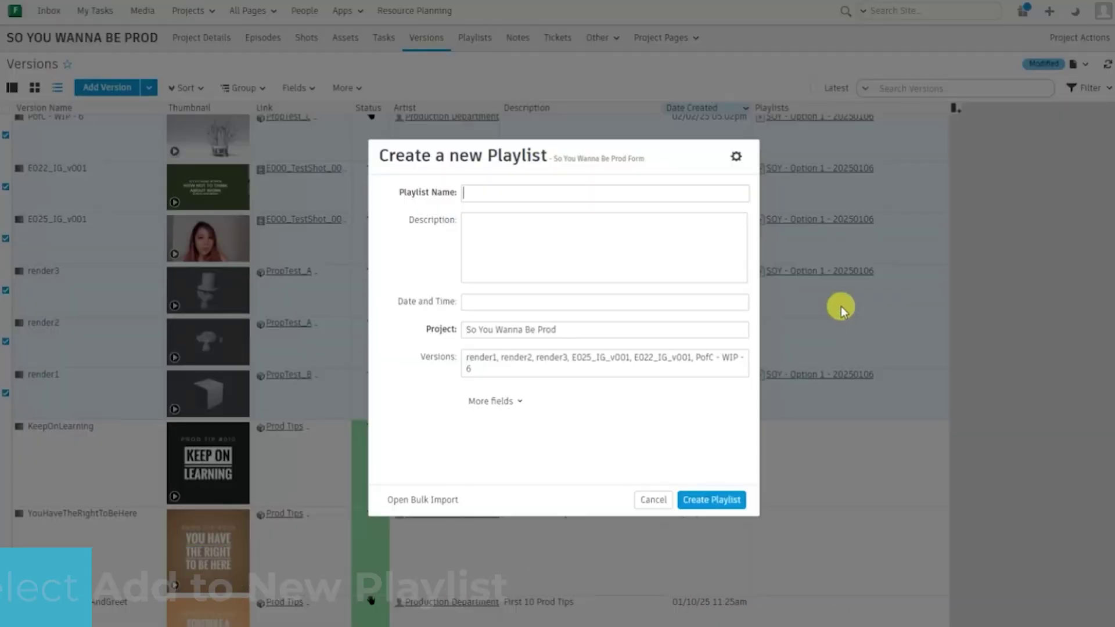
Create the playlist as SOY - Option 2 - 20250107 with description "Versions for Option 2." and date 01/07/25 11:00am
type("SOY - Option 2 - 202501")
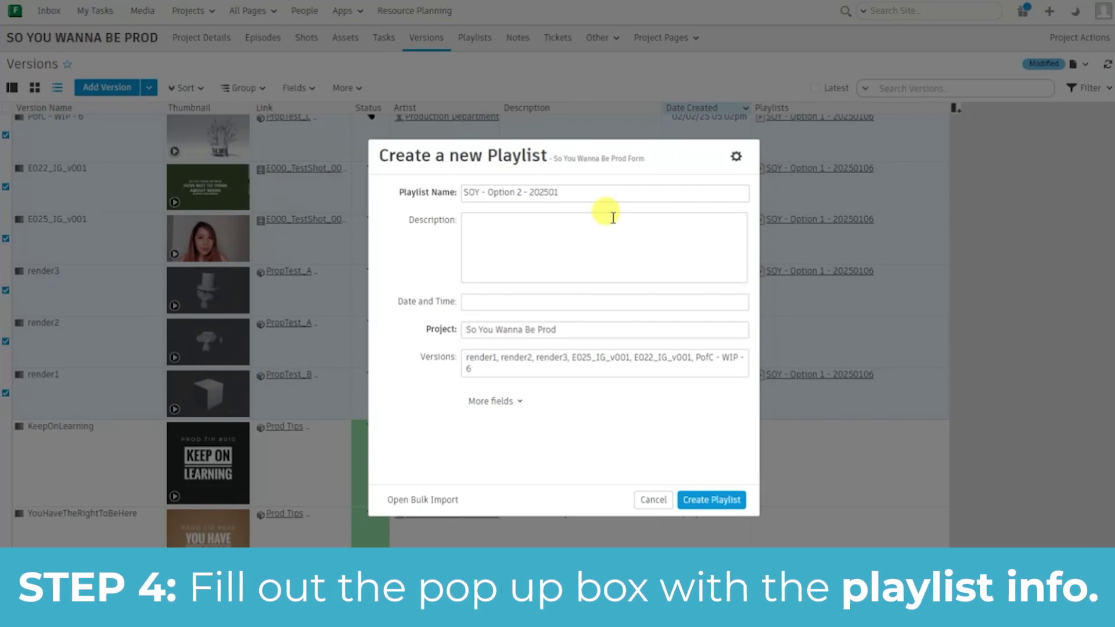
type("Versions for Option 2.")
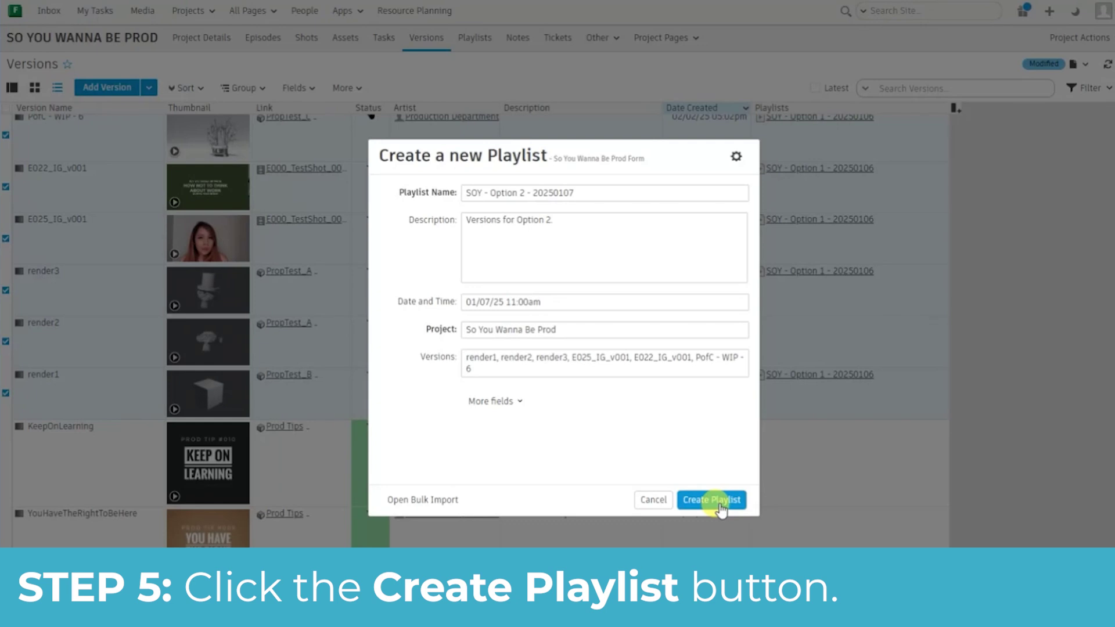
left_click(720, 500)
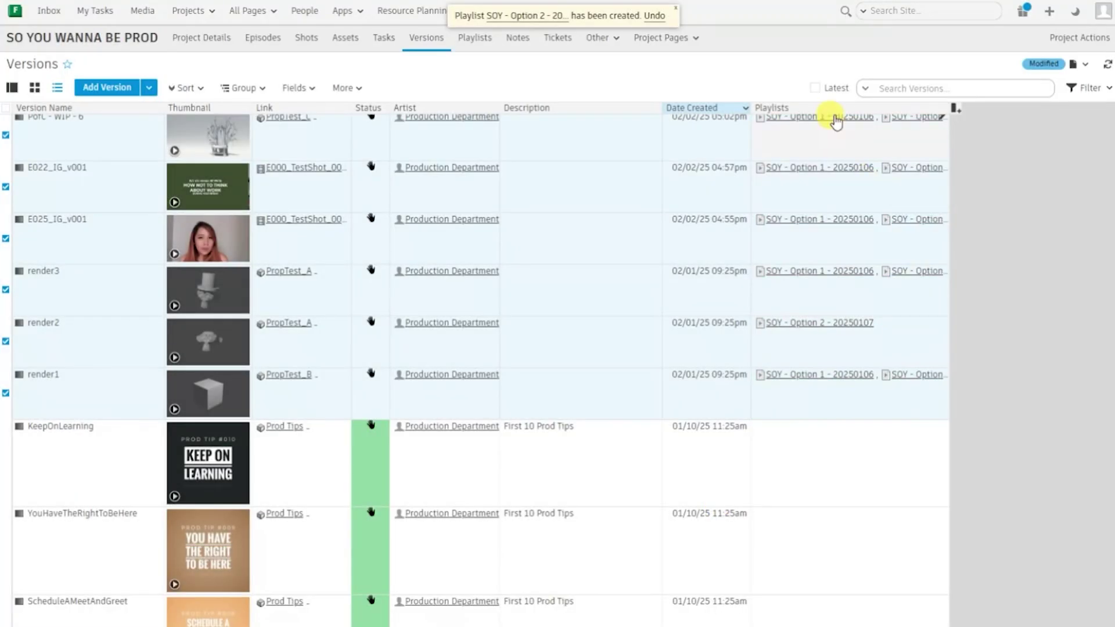
Wrap the text in the Playlists column and add the newest PropTest_B version in the list to SOY - Option 2 - 20250107
right_click(773, 108)
left_click(820, 184)
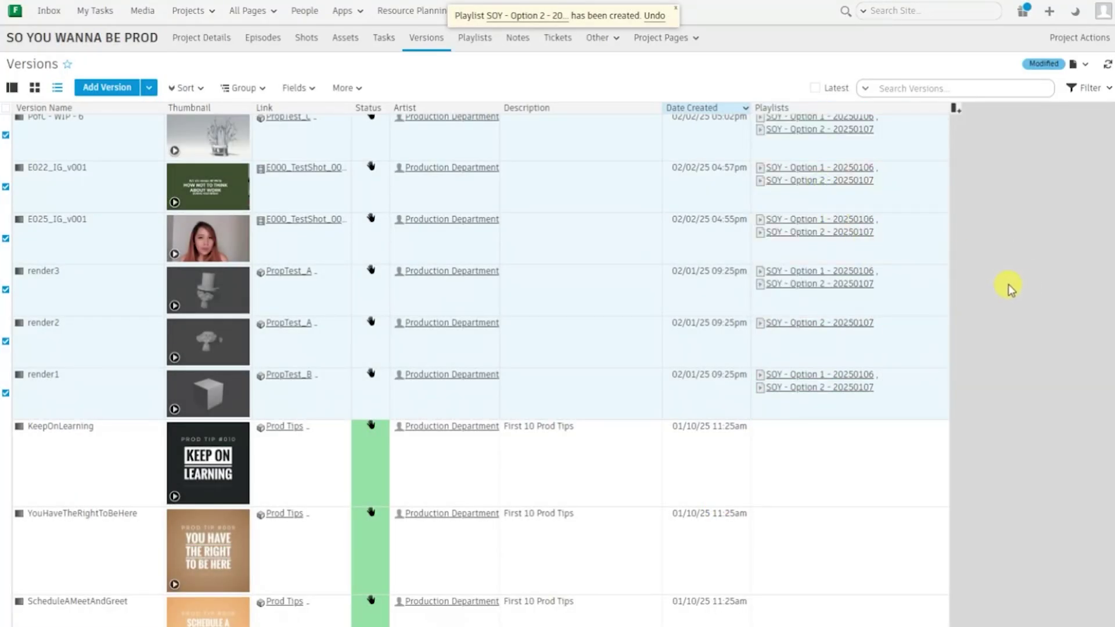
scroll(909, 268, "up", 2)
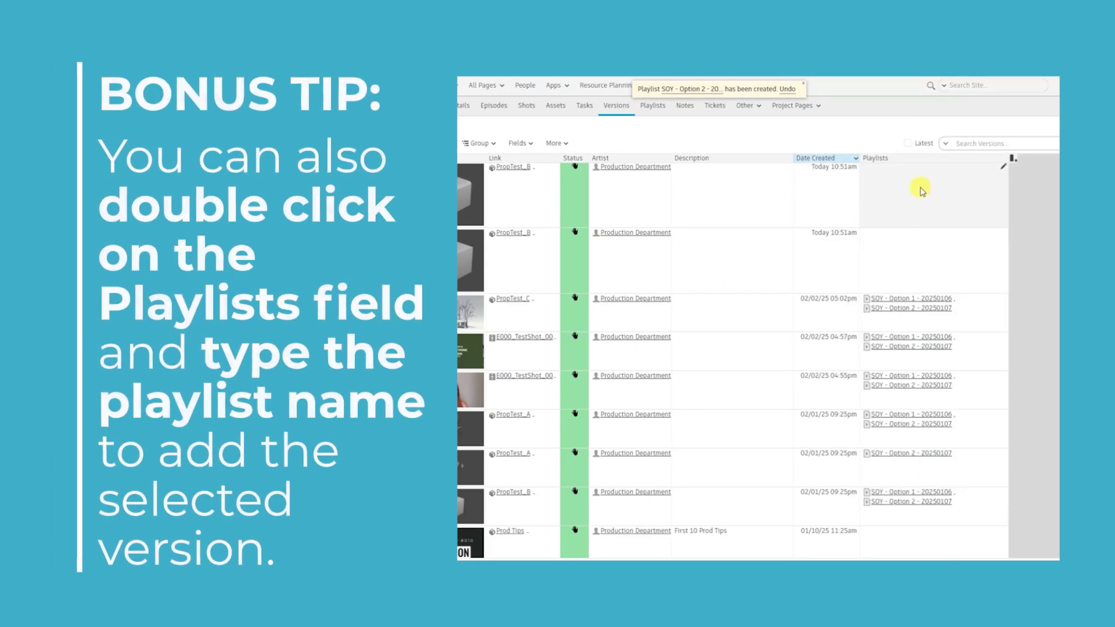
double_click(895, 197)
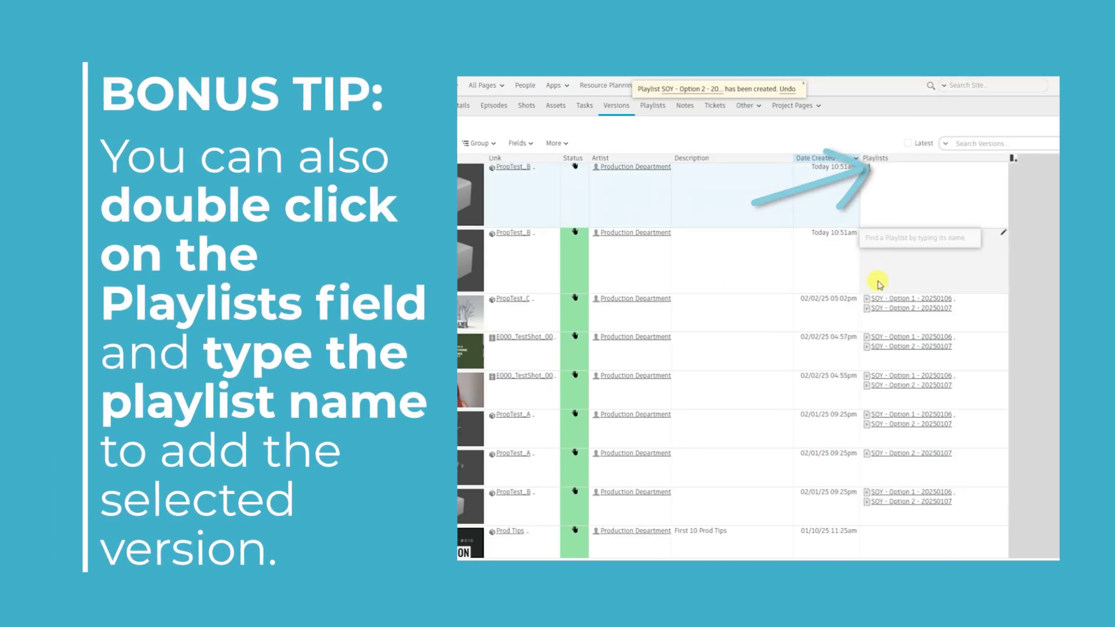
left_click(906, 238)
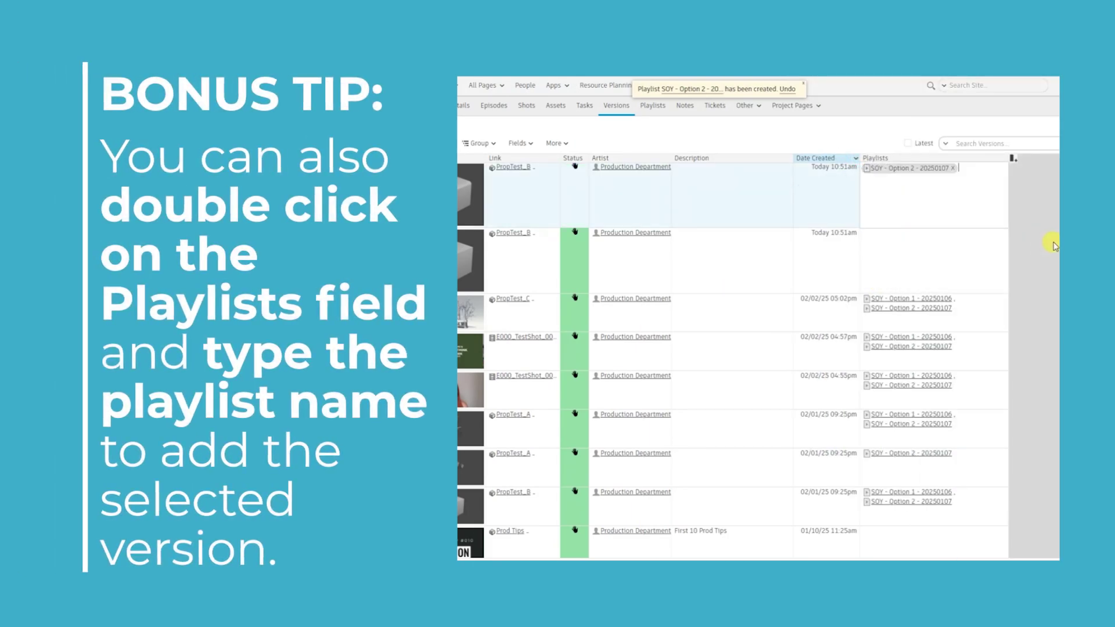
left_click(1050, 242)
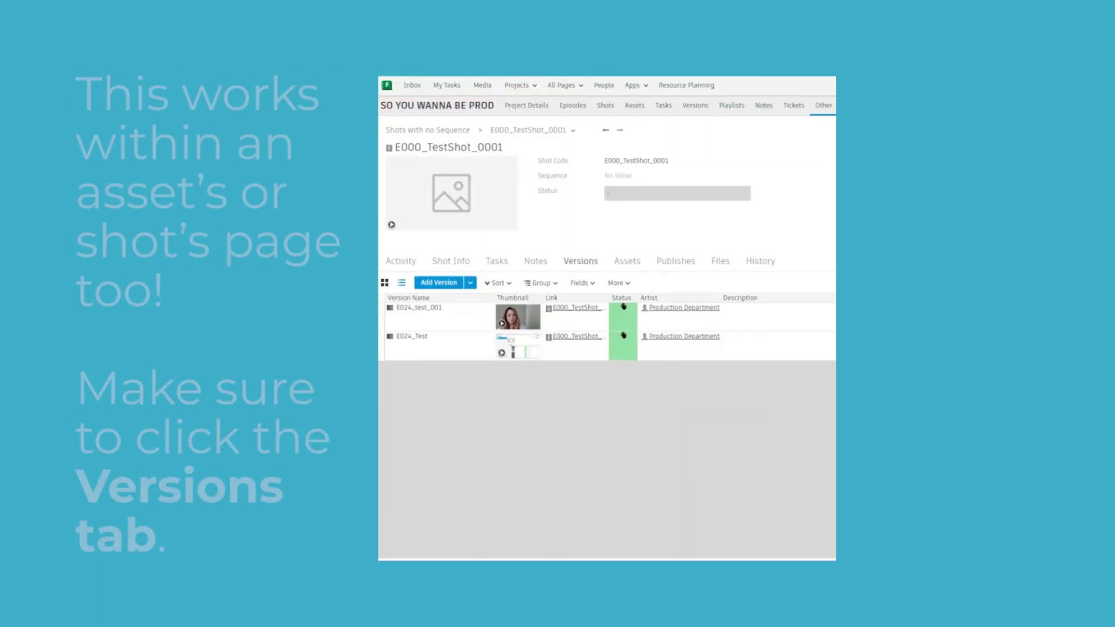
Add E024_test_001 and E024_Test to SOY - Option 2 - 20250107 through their Playlists fields on the E000_TestShot_0001 shot page
double_click(983, 322)
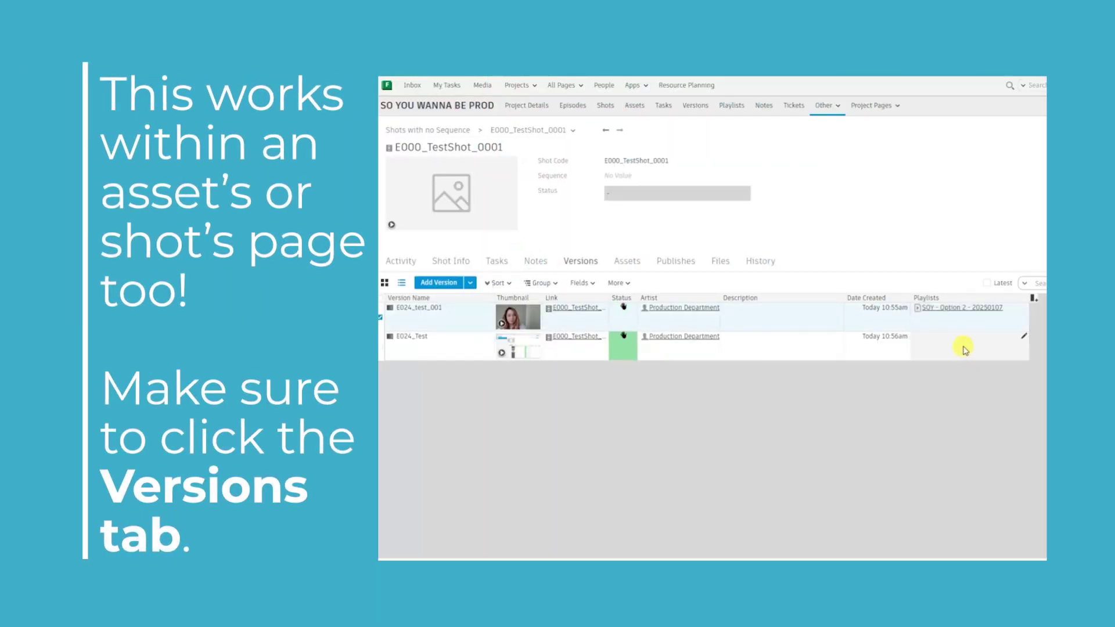
double_click(963, 347)
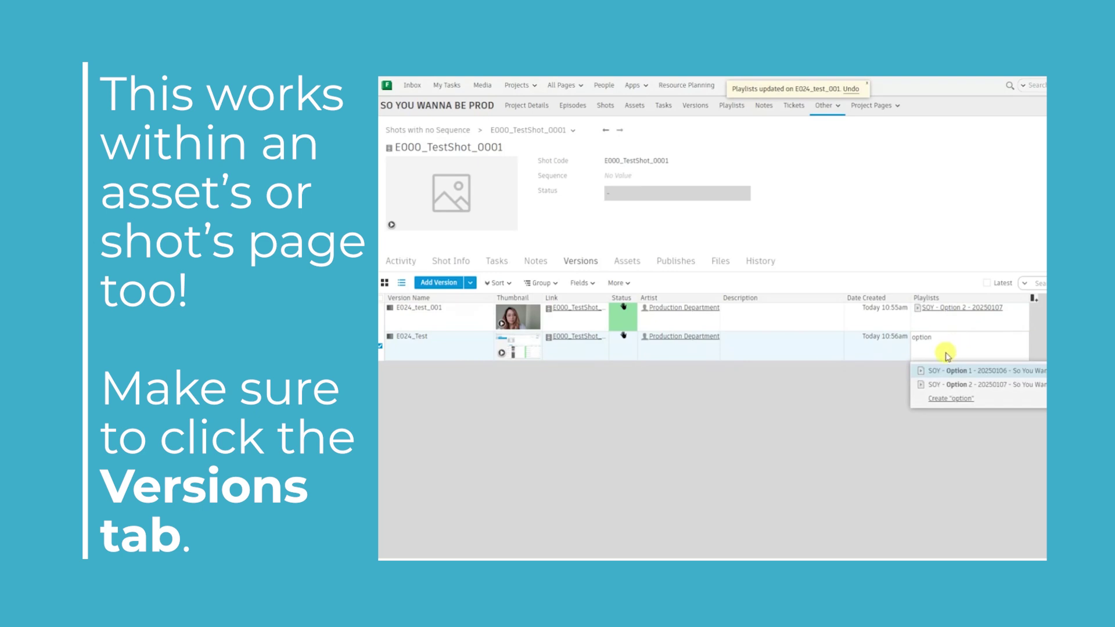
left_click(954, 386)
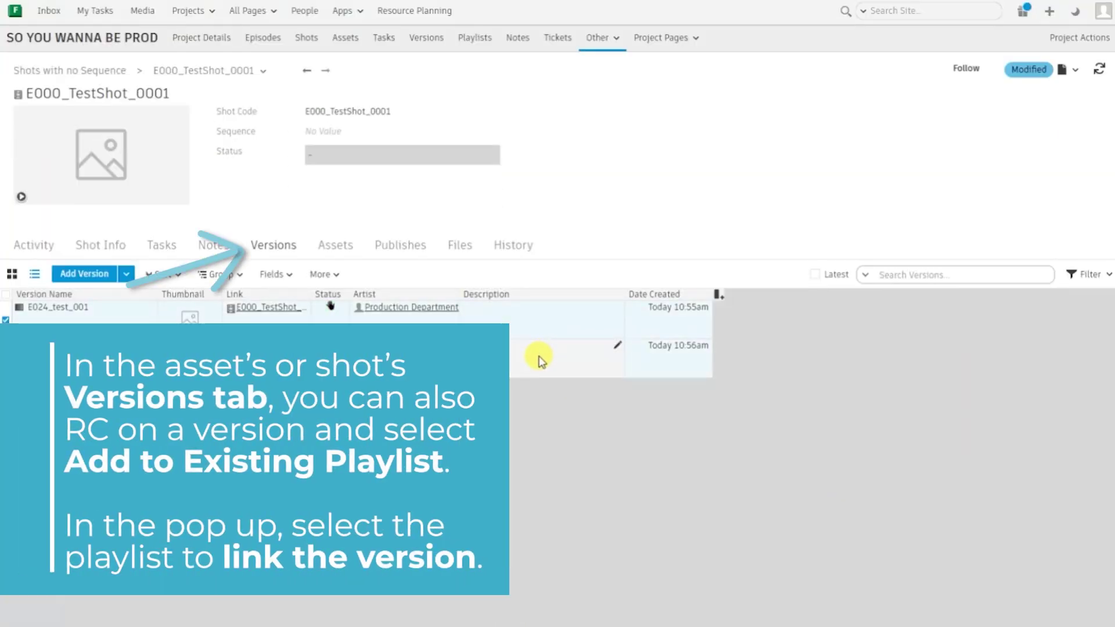
Link the selected versions of shot E000_TestShot_0001 to an existing playlist using Add to Existing Playlist
right_click(535, 358)
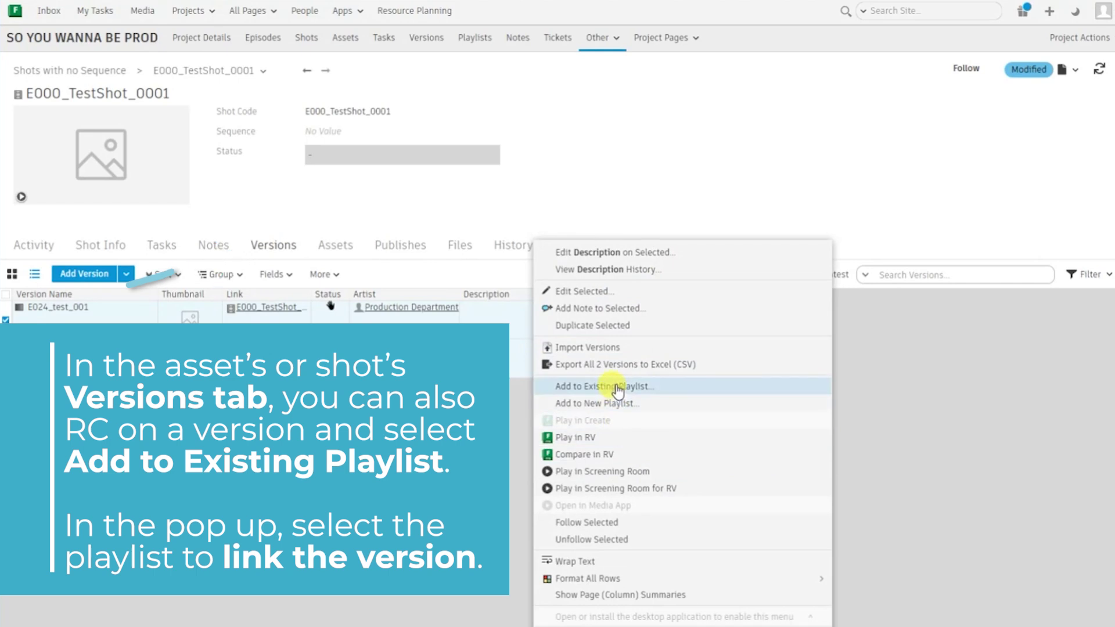
left_click(619, 456)
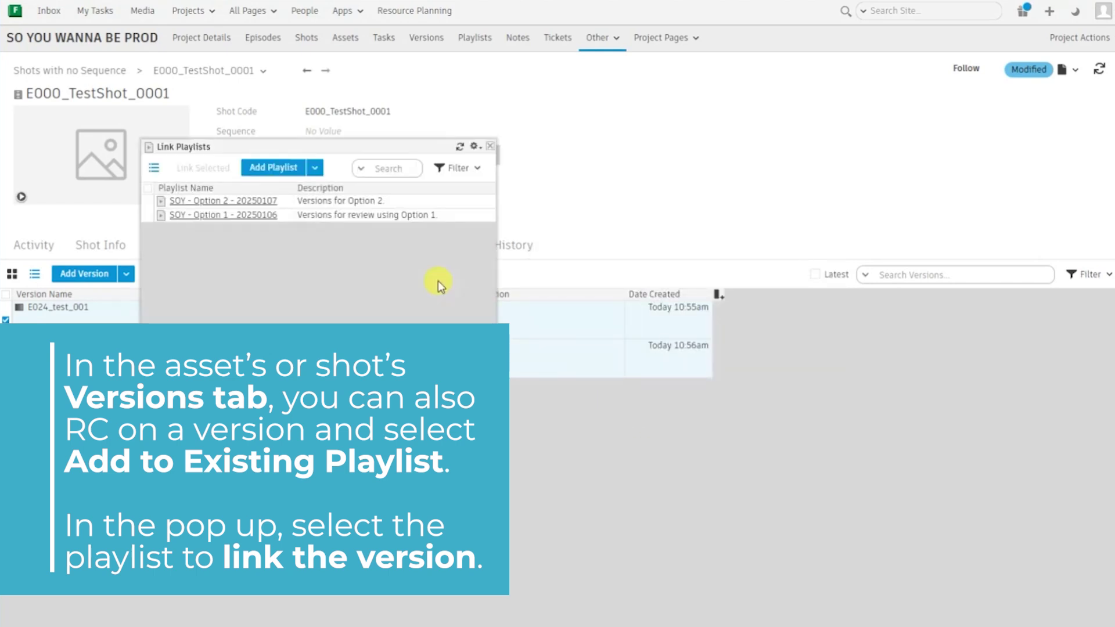
left_click(219, 174)
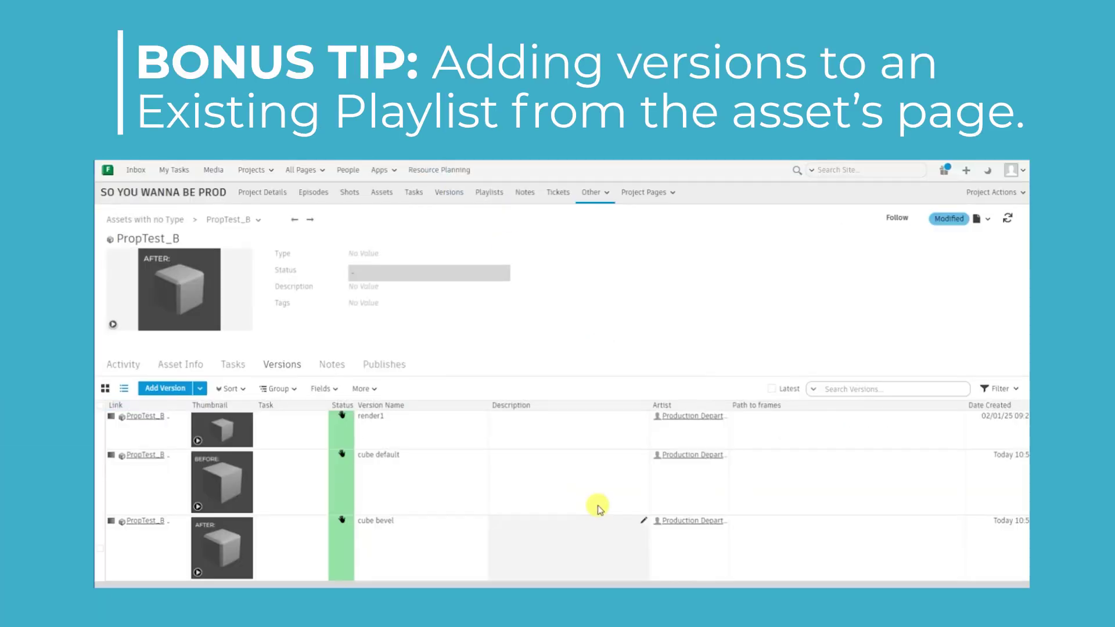
Select render1, cube default and cube bevel on the PropTest_B asset page and link them to the existing SOY - Option 2 - 20250107 playlist
left_click(530, 480, "shift")
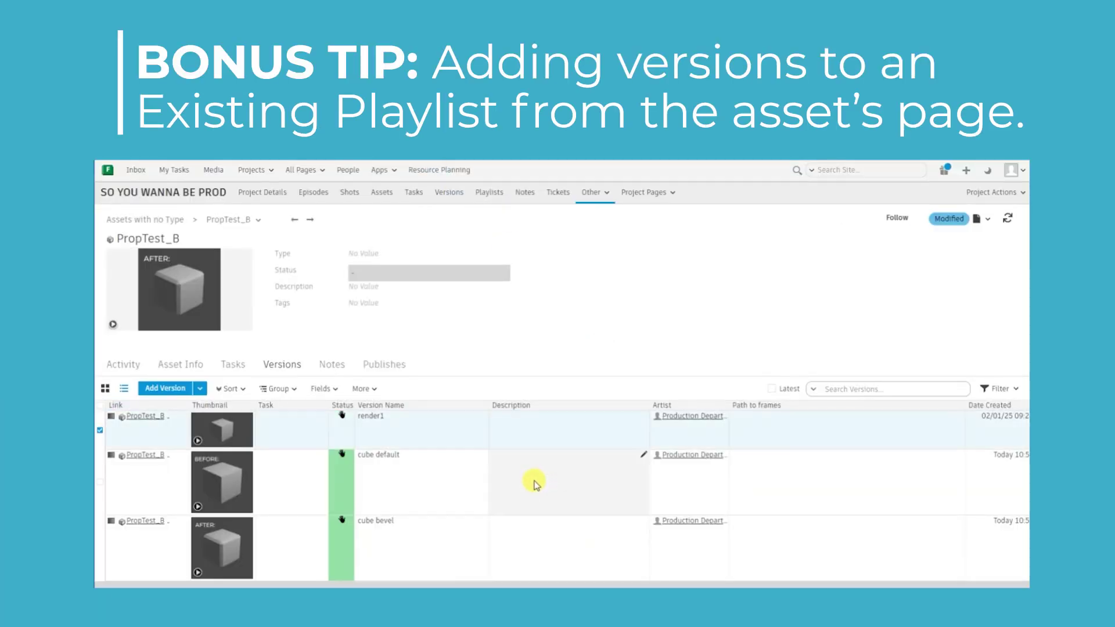
left_click(527, 557, "shift")
right_click(542, 478)
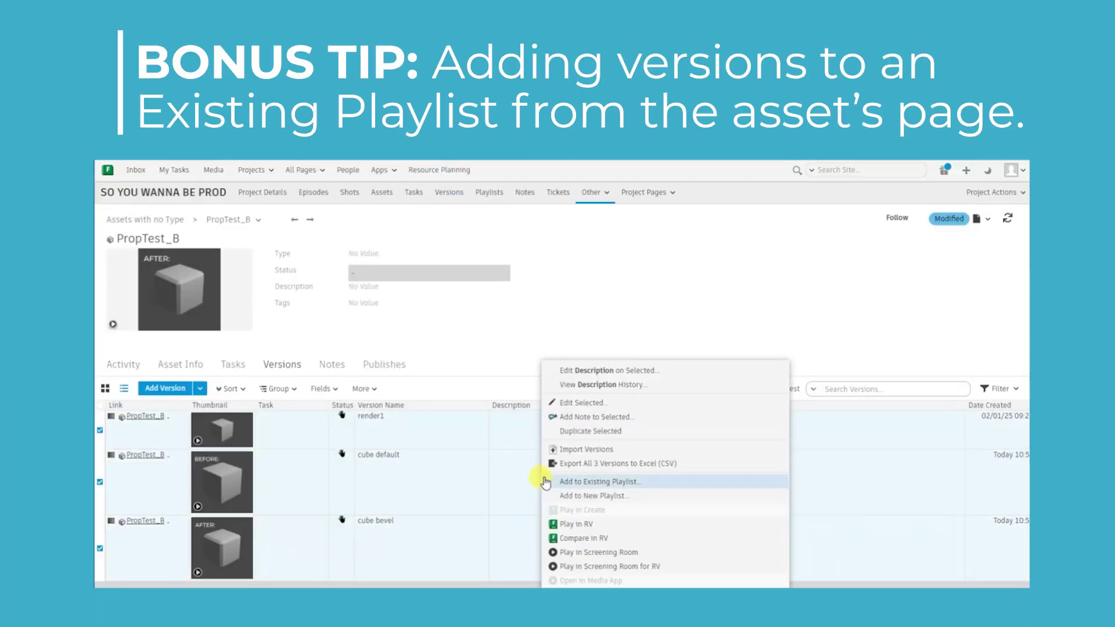
left_click(617, 484)
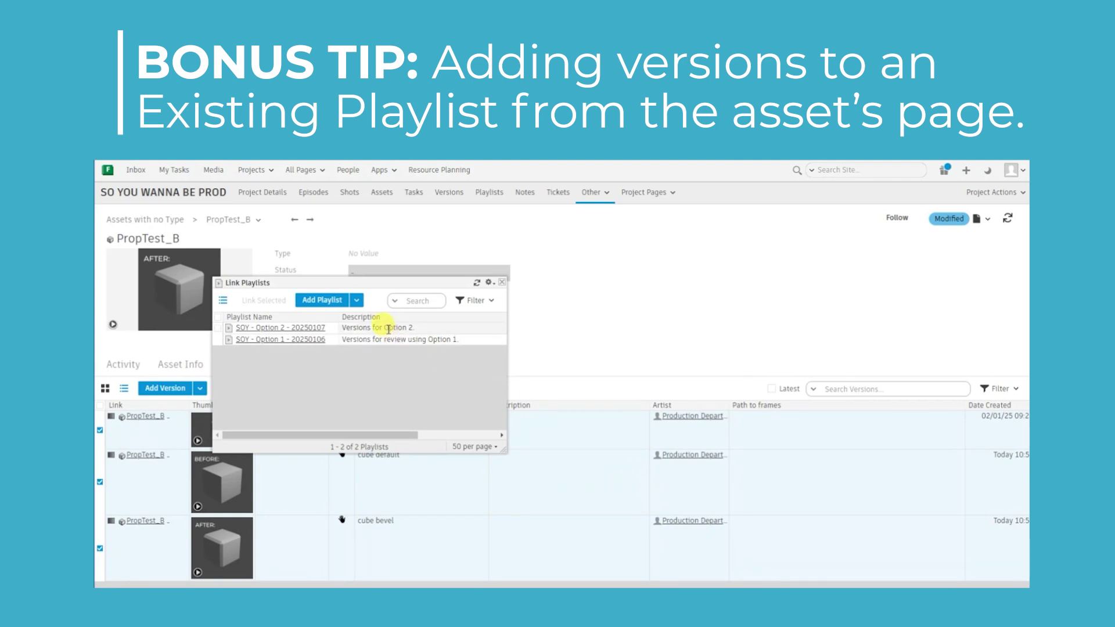
left_click(274, 302)
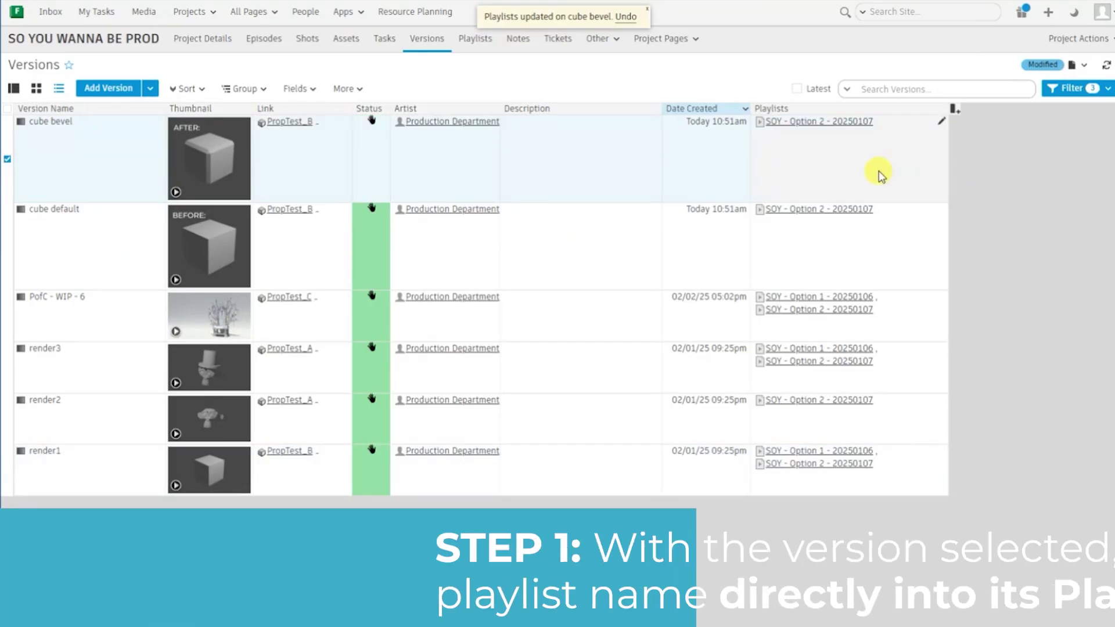
From cube bevel's Playlists field, create playlist "SOY - Option 3 - 20250108" with description "Versions for Option 3." and date 01/08/25 11:00am
left_click(863, 168)
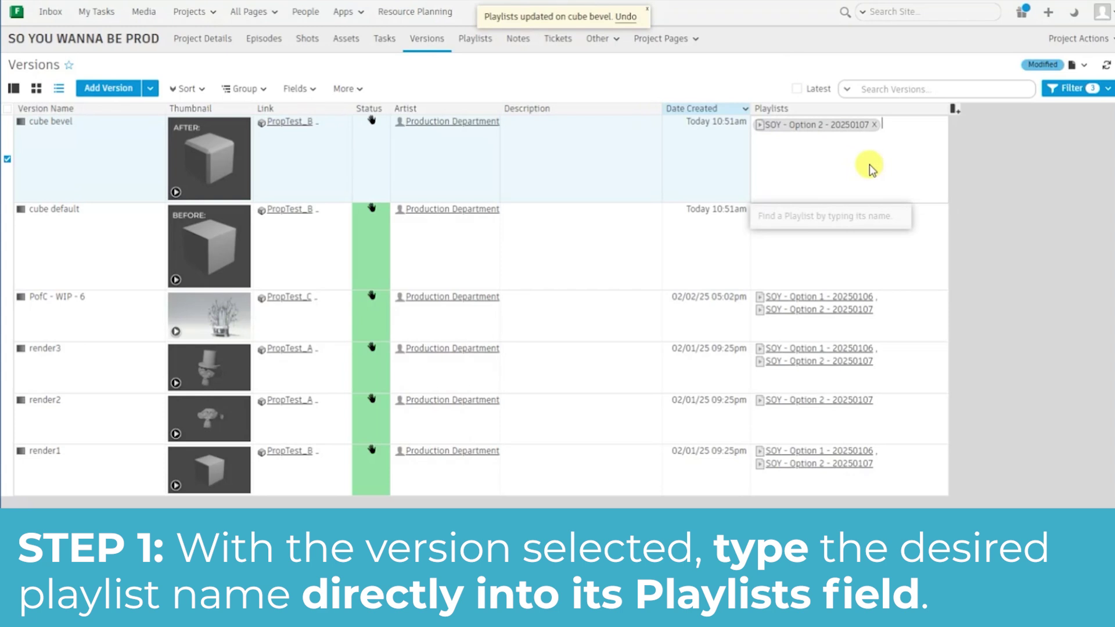
type("SOY - Option 3 - 20250108")
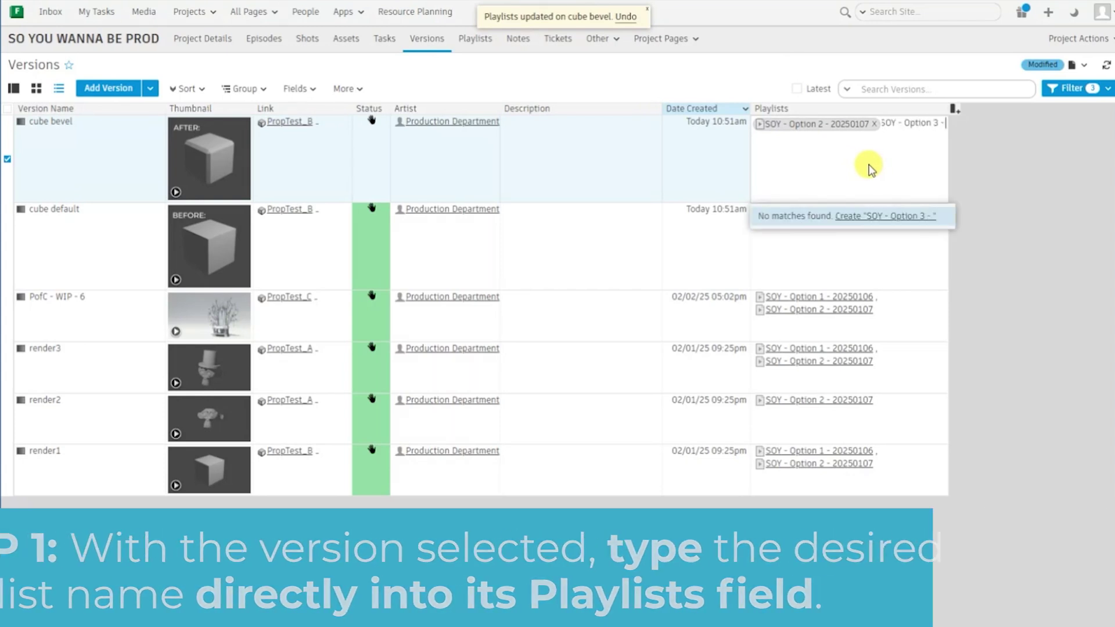
left_click(952, 219)
left_click(499, 275)
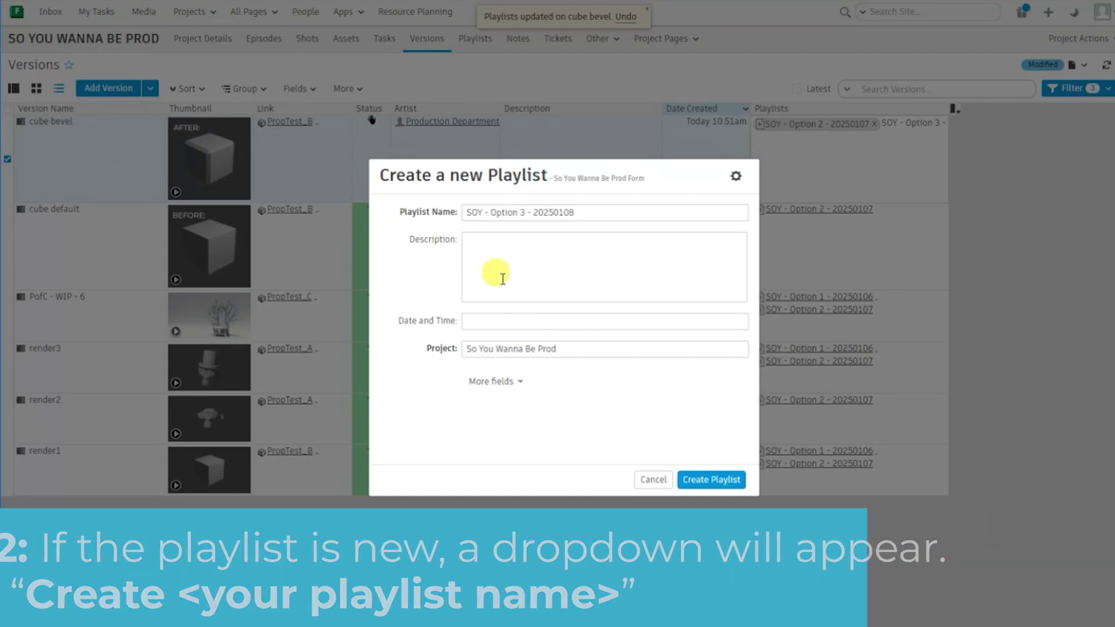
type("Versions for Option 3")
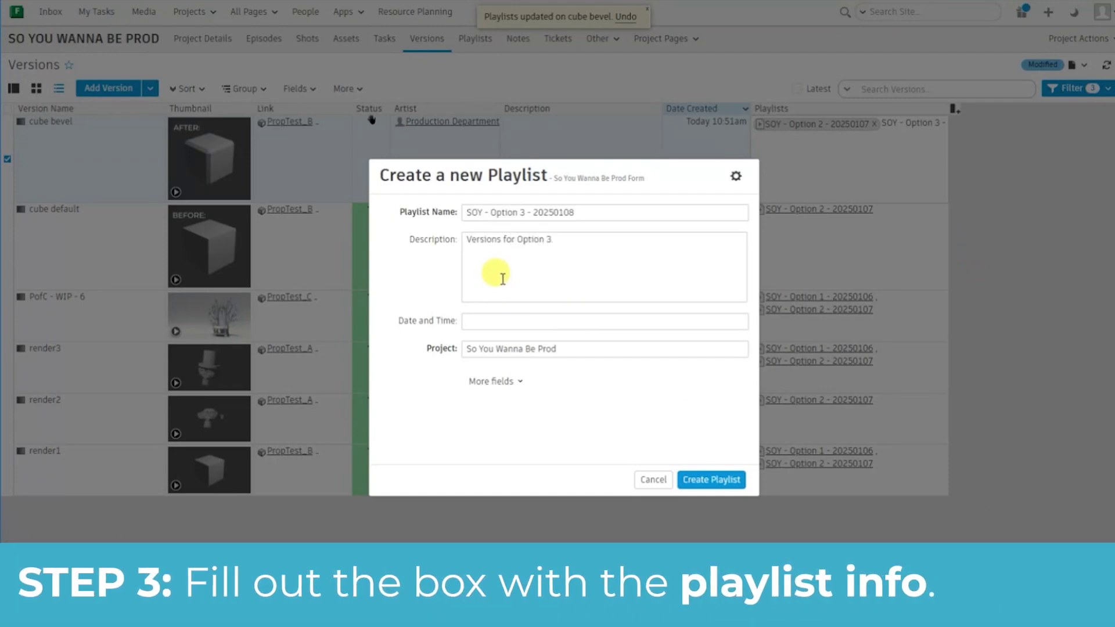
left_click(523, 322)
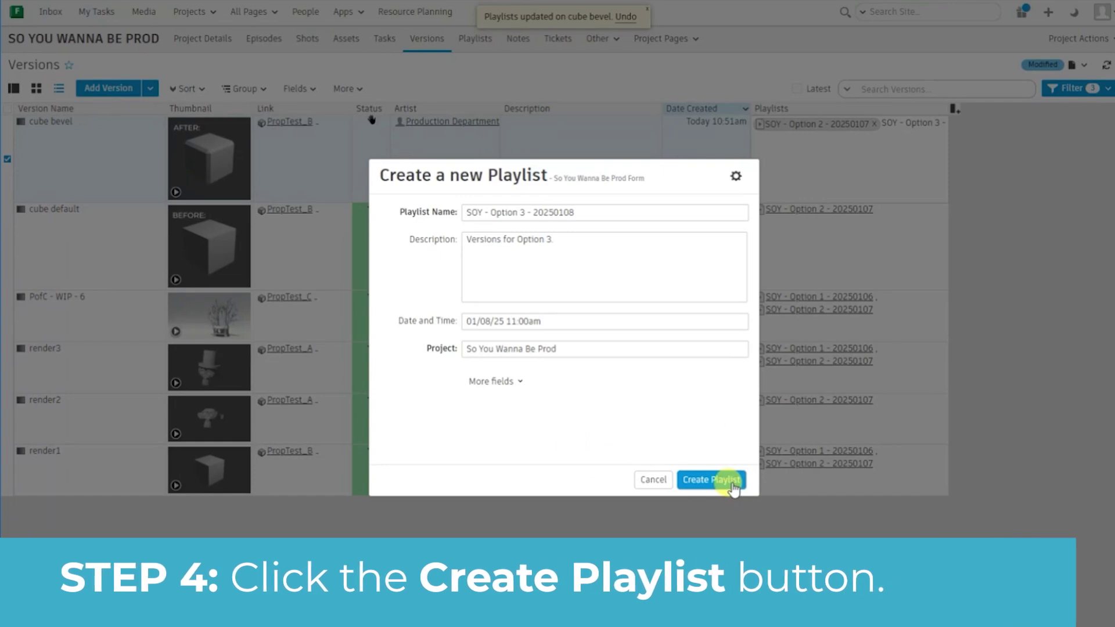
left_click(734, 486)
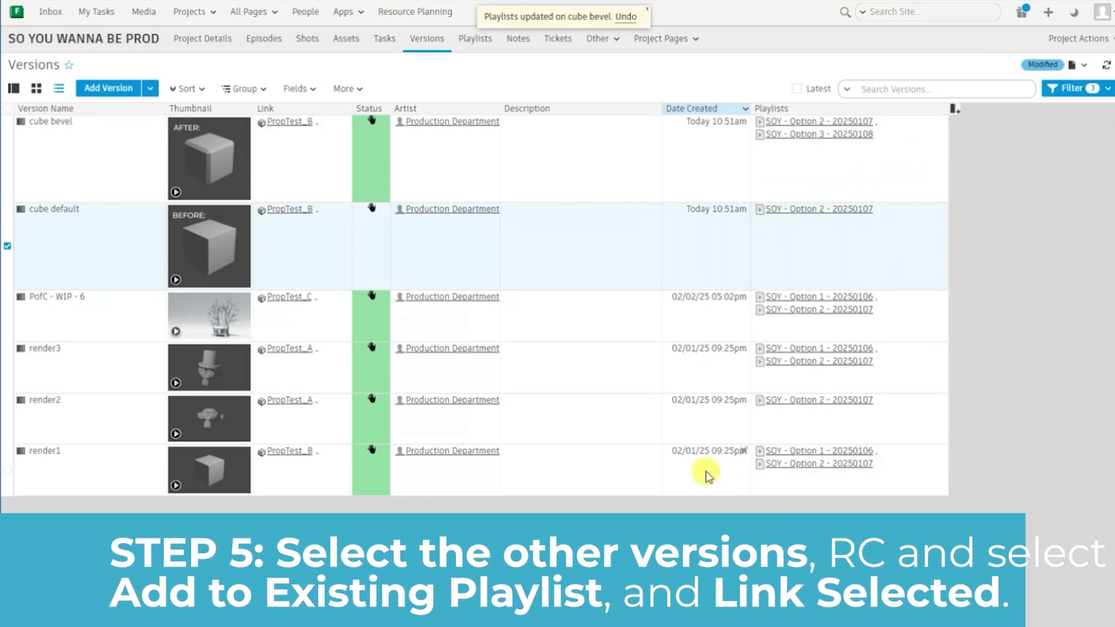
Select cube default and render1 on the Versions page and link them to the existing SOY - Option 3 - 20250108 playlist
left_click(866, 491, "ctrl")
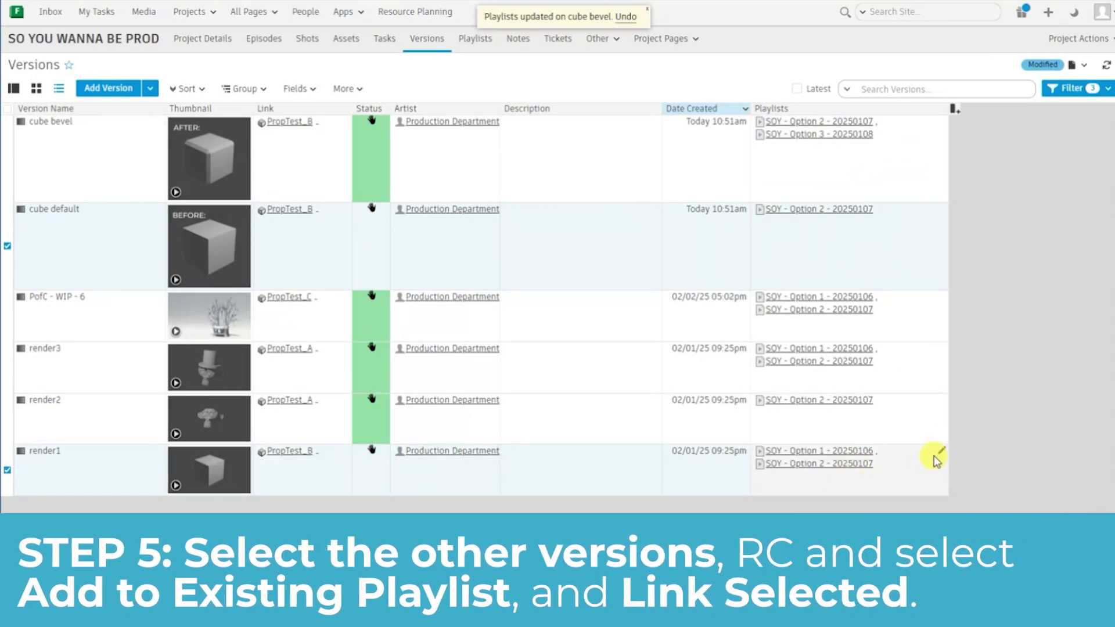
right_click(917, 463)
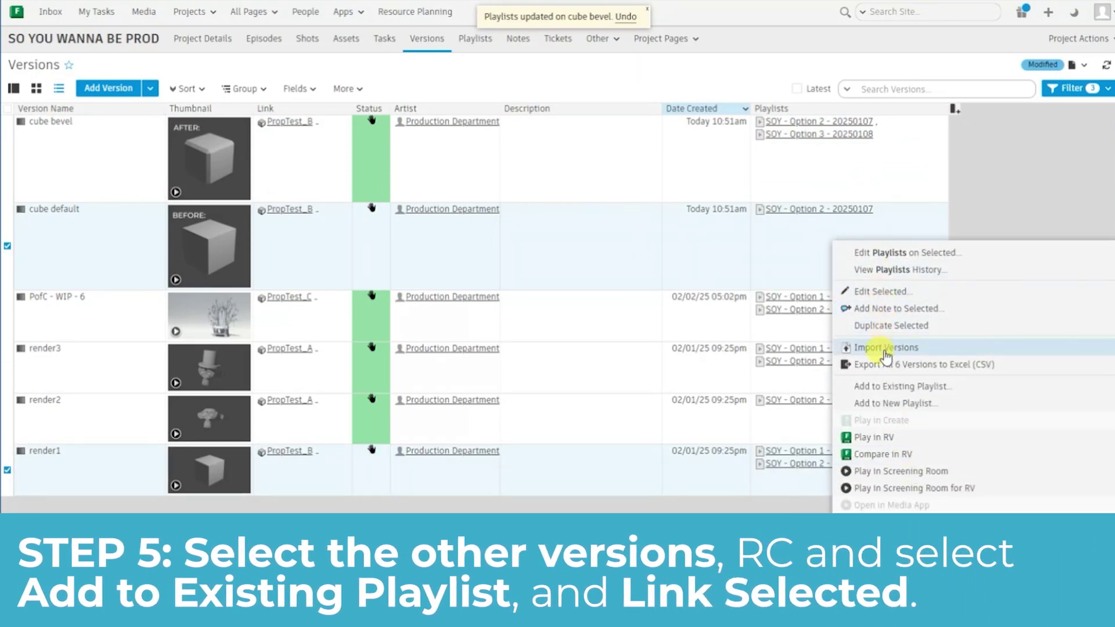
left_click(878, 386)
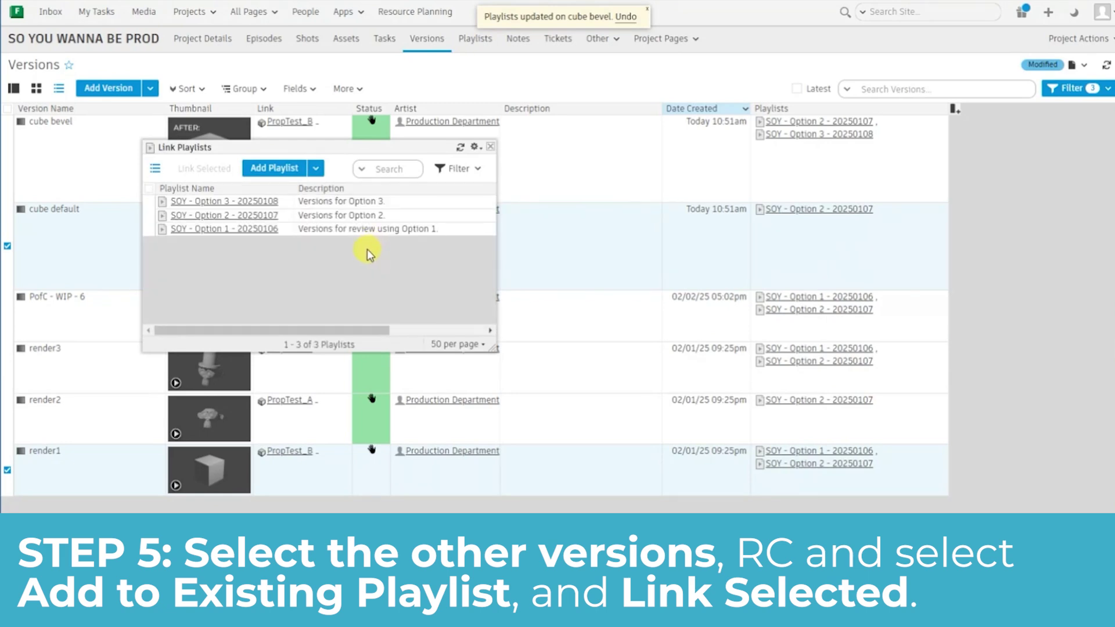
left_click(210, 176)
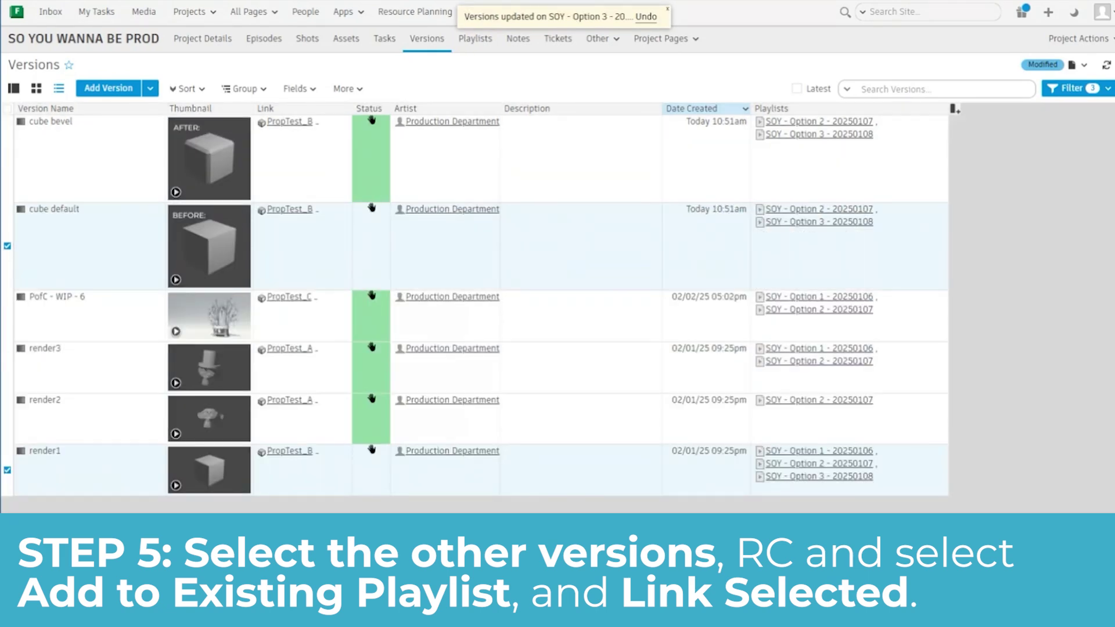
left_click(819, 476)
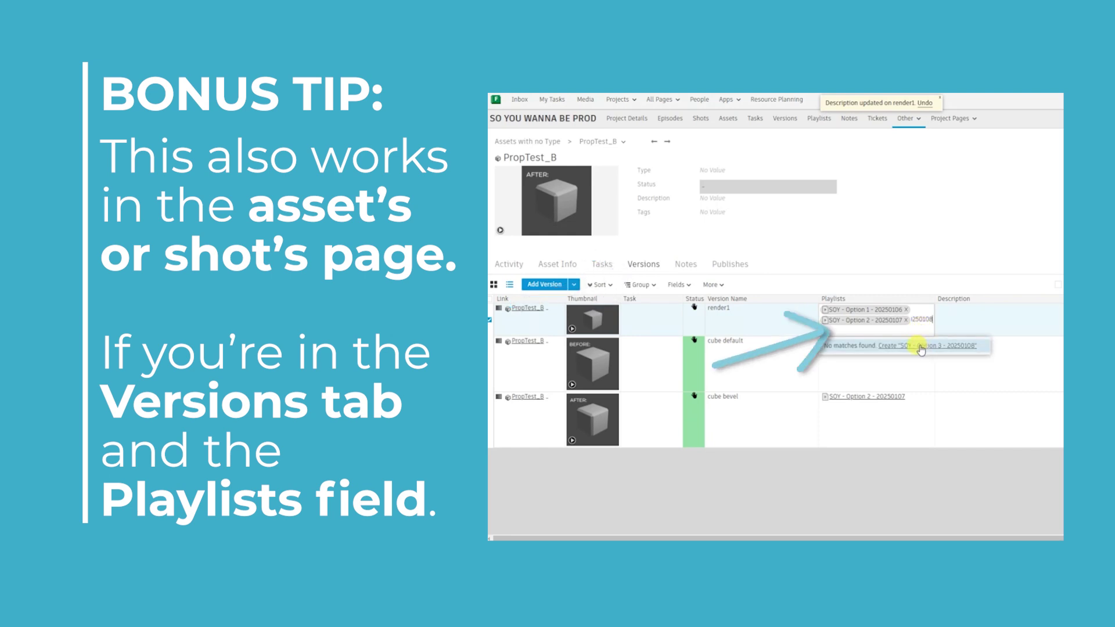
Create a playlist named "SOY - Option 3 - 20250108" from render1's Playlists field on the PropTest_B asset page
left_click(922, 348)
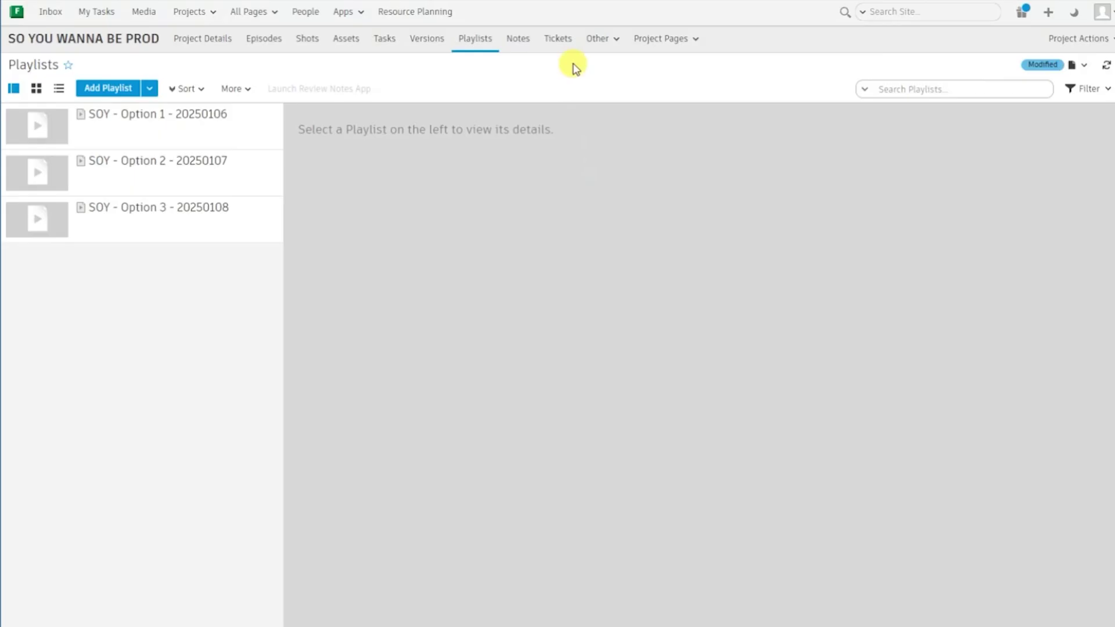
On the Production Dashboard project page, create playlist "SOY - Option 4 - 20250109" with description "Versions for Option 4." and date 01/09/25 11:00am
left_click(668, 39)
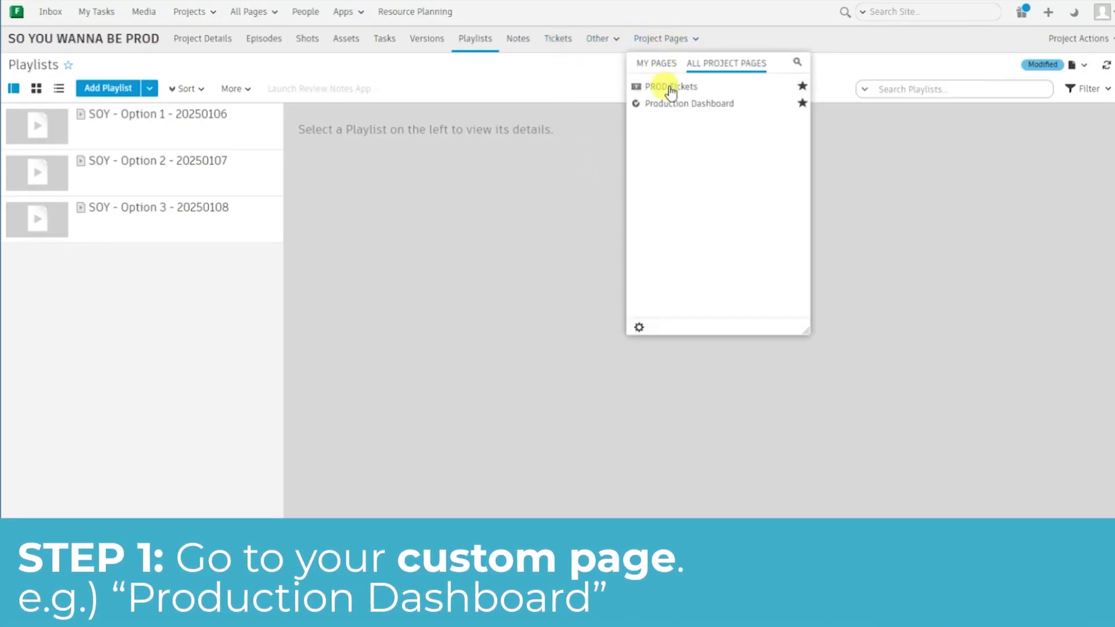
left_click(661, 106)
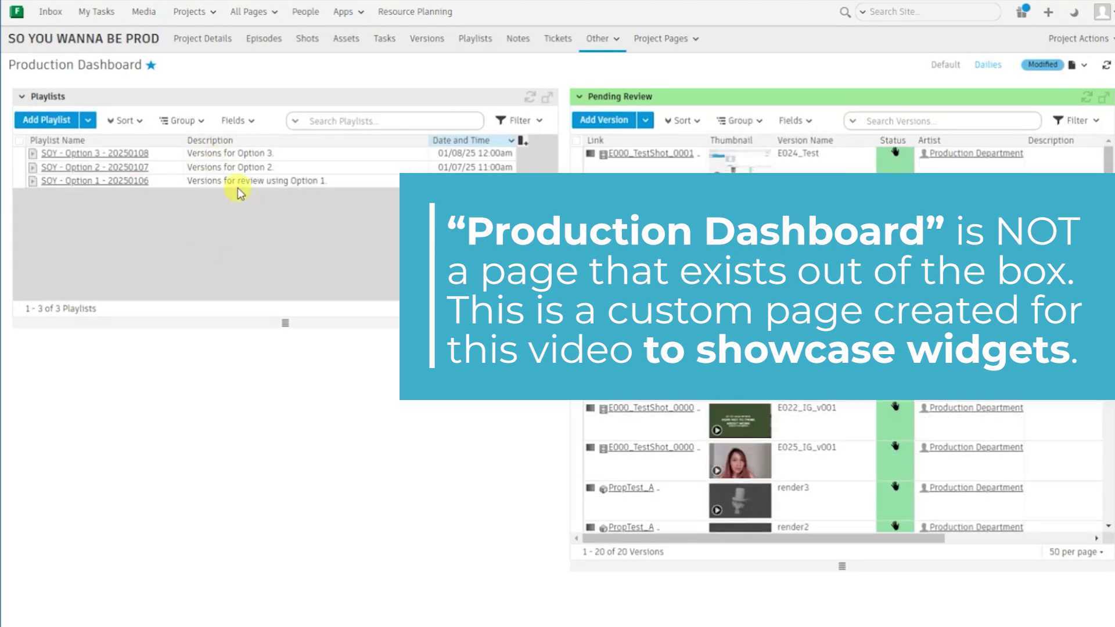
left_click(47, 121)
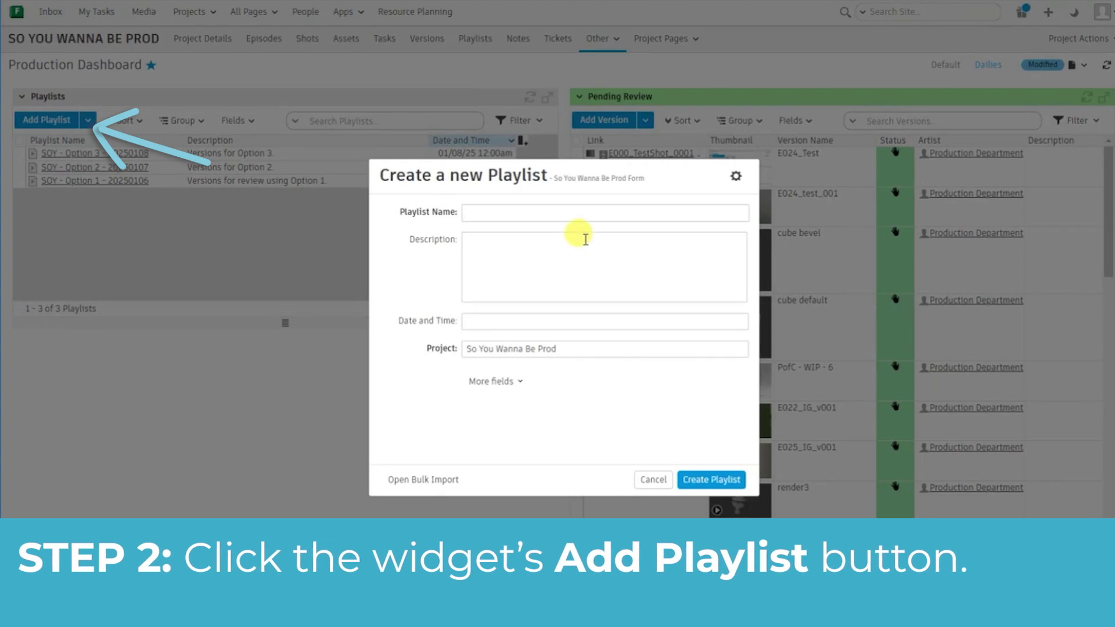
type("SOY - Optio")
type("n 4 - 20250109")
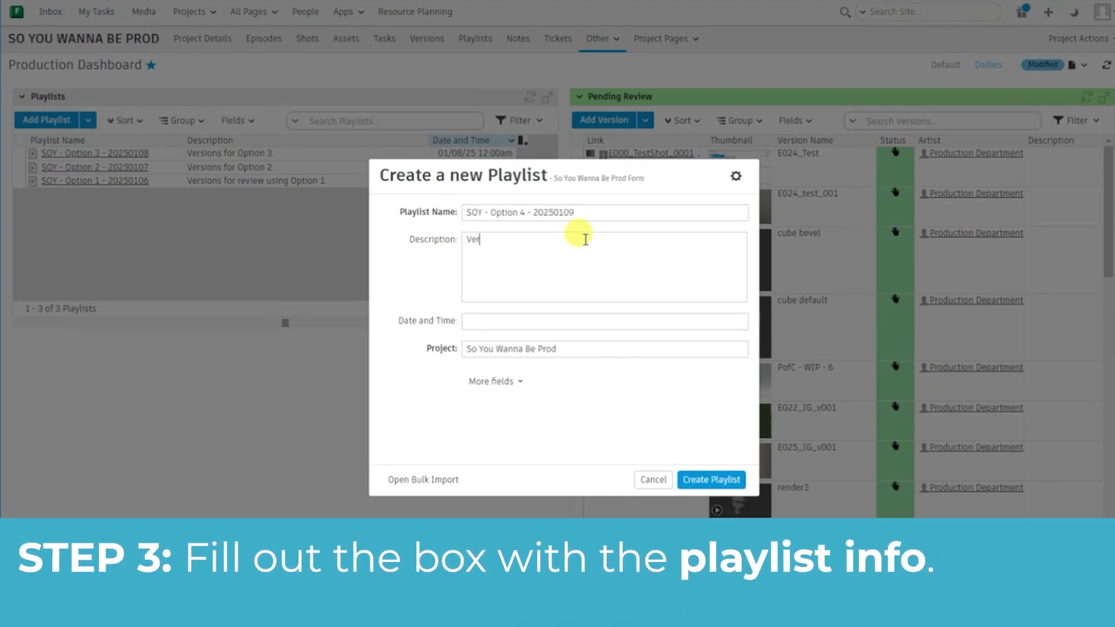
type("Option 4.")
left_click(577, 319)
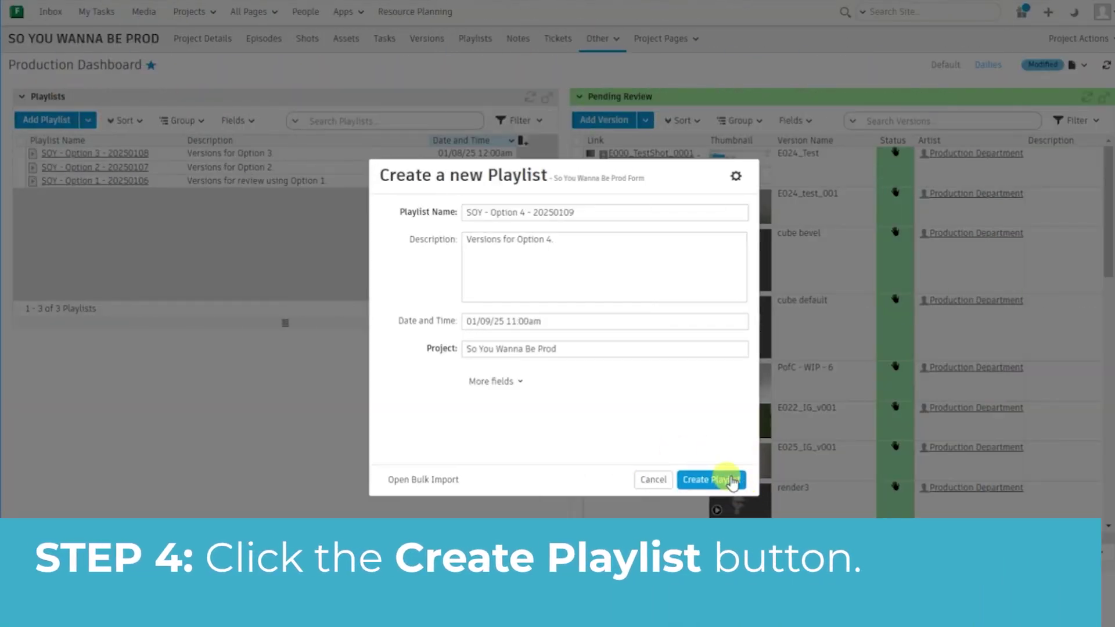
left_click(1098, 479)
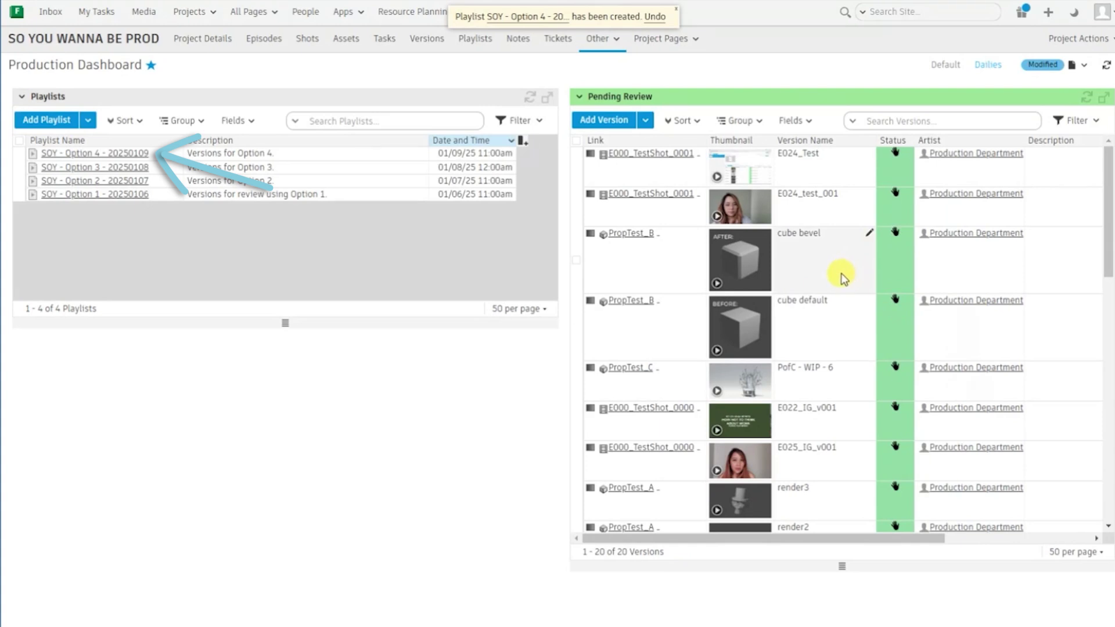
Select cube bevel, cube default and render1 in the Pending Review widget and link them to the existing SOY - Option 4 - 20250109 playlist
left_click(836, 316)
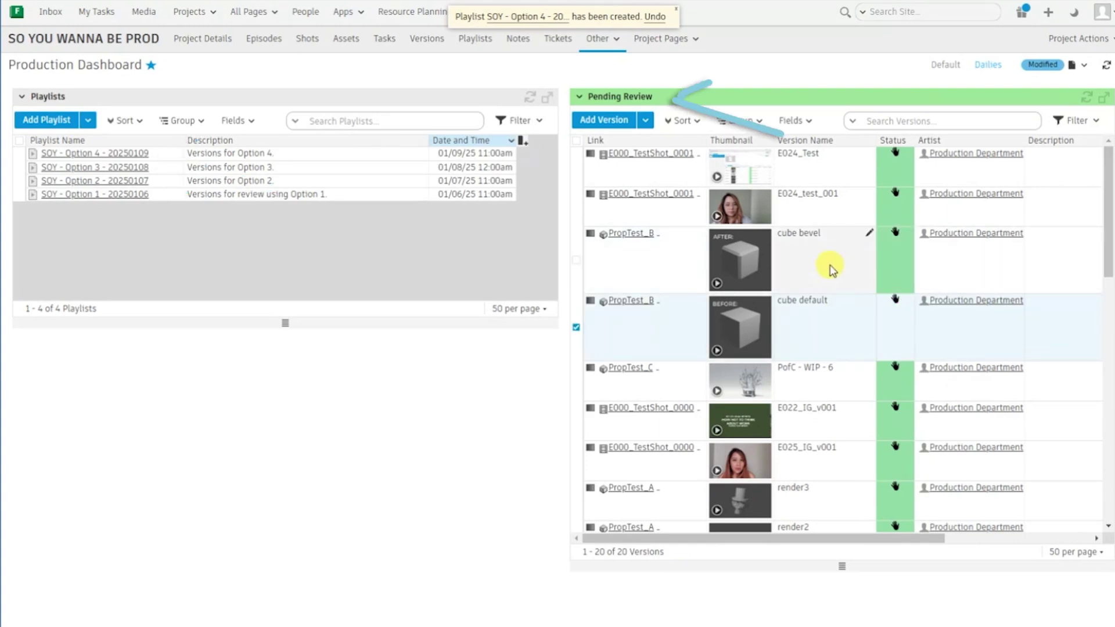
left_click_drag(1106, 242, 1110, 291)
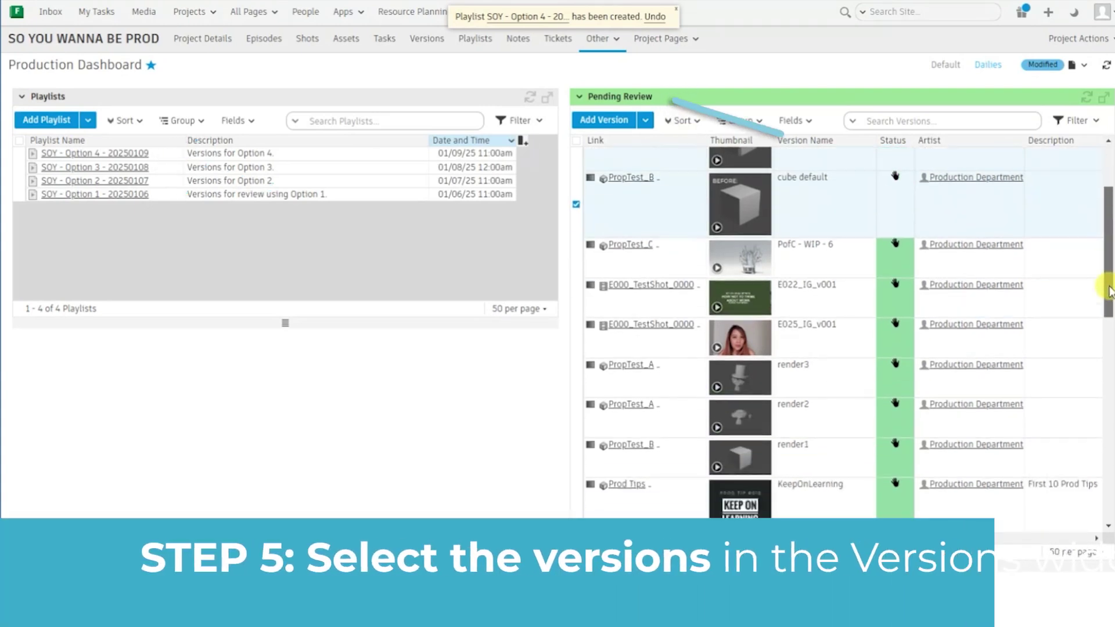
scroll(1058, 326, "down", 3)
left_click(761, 334, "ctrl")
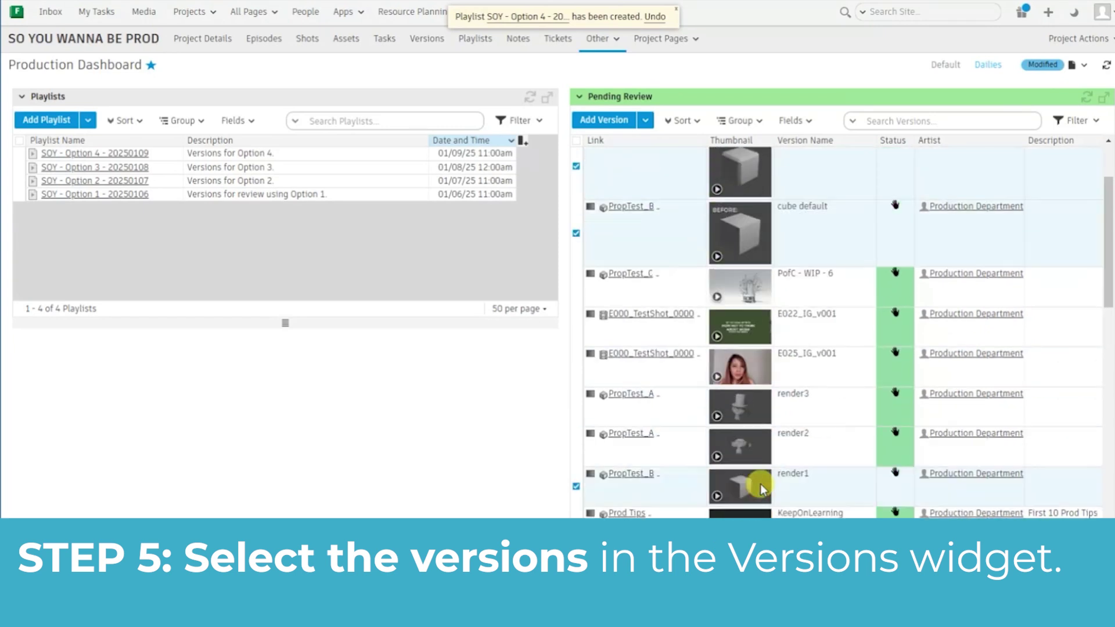
scroll(764, 472, "up", 2)
right_click(802, 270)
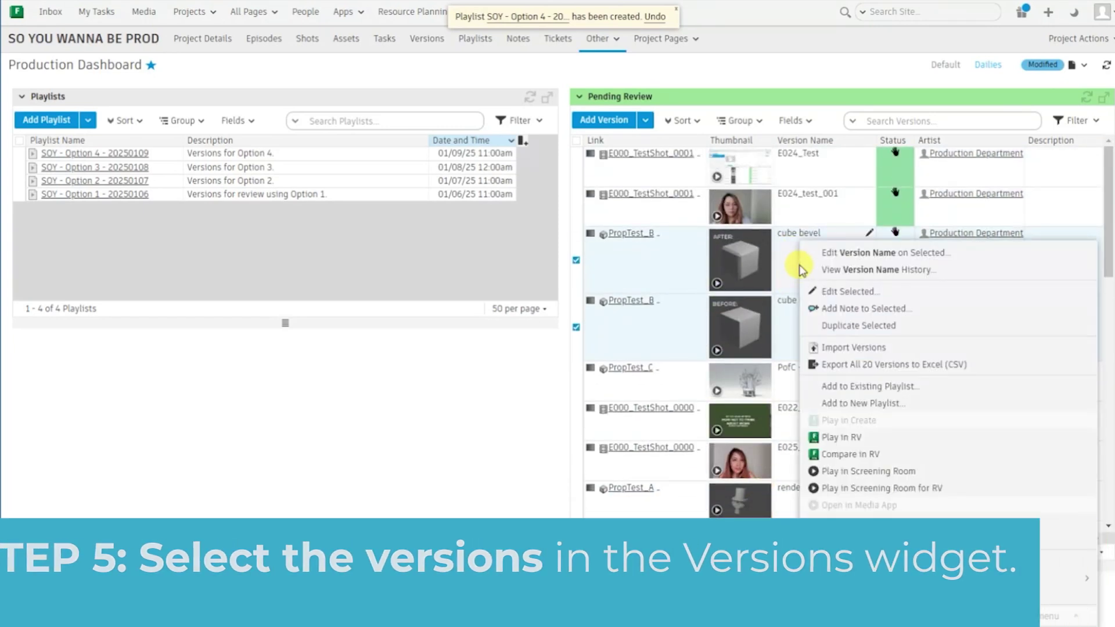
left_click(872, 386)
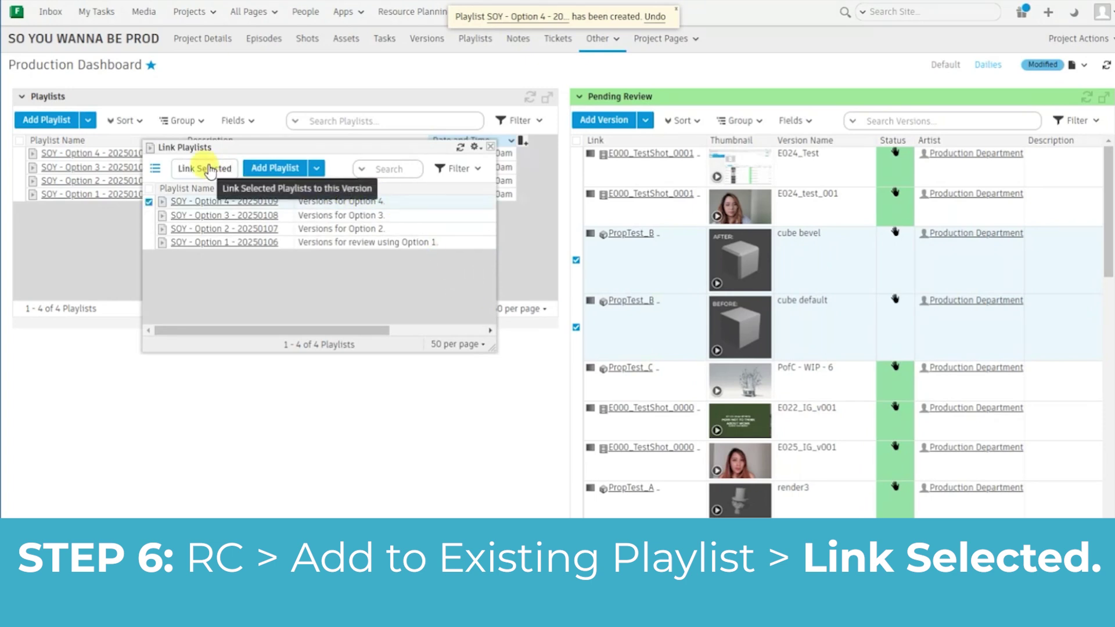
left_click(210, 170)
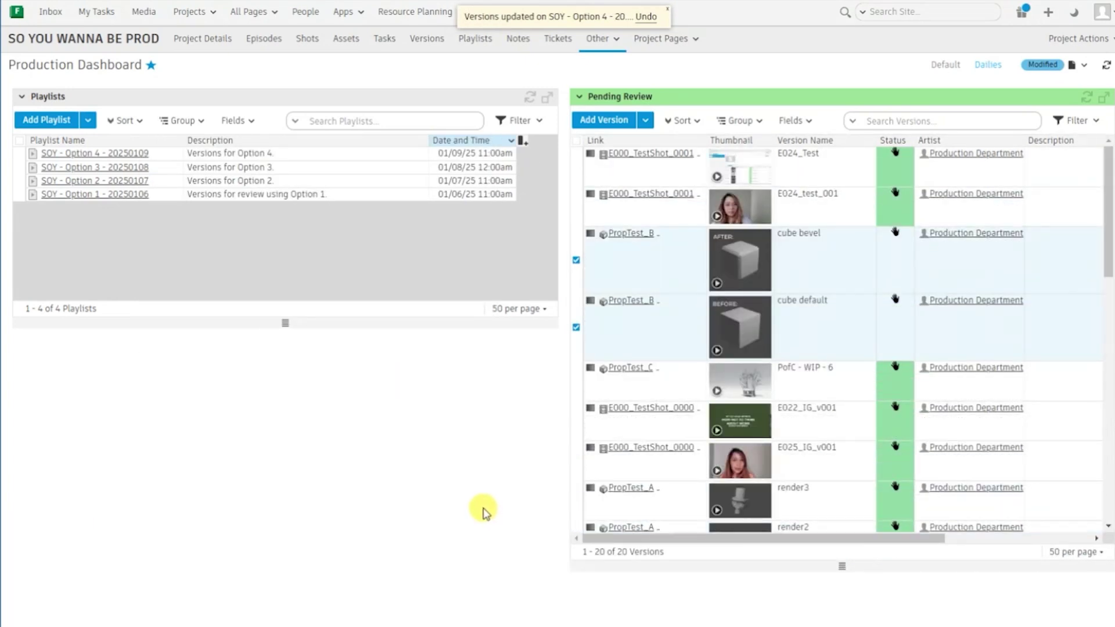
Link the PofC - WIP - 6 version in the Pending Review widget to the existing SOY - Option 4 - 20250109 playlist
left_click(852, 381)
right_click(840, 389)
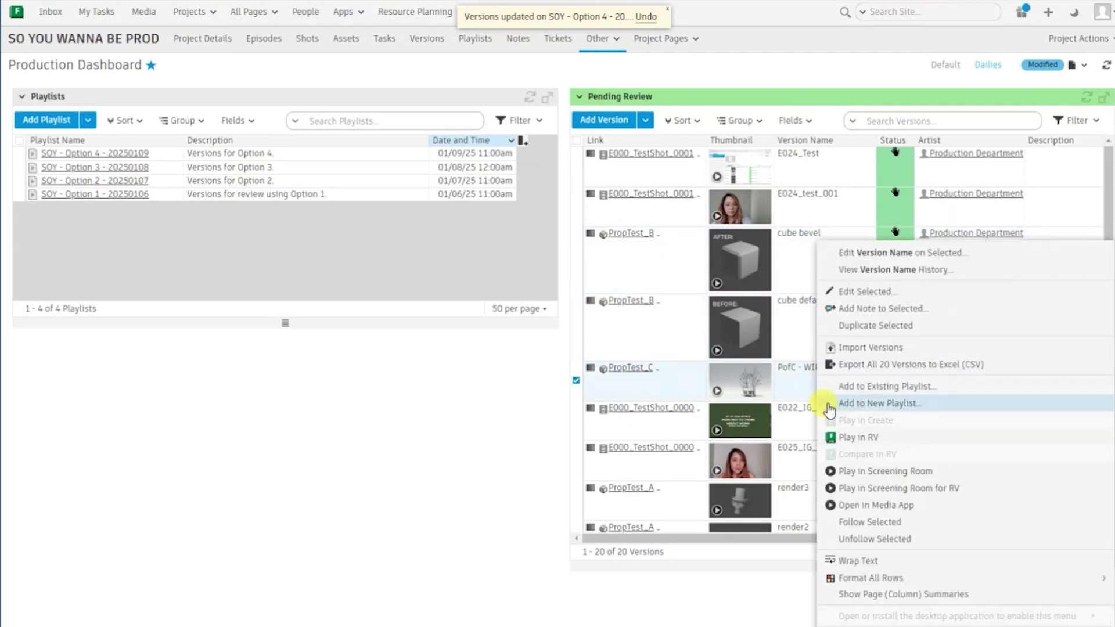
left_click(876, 387)
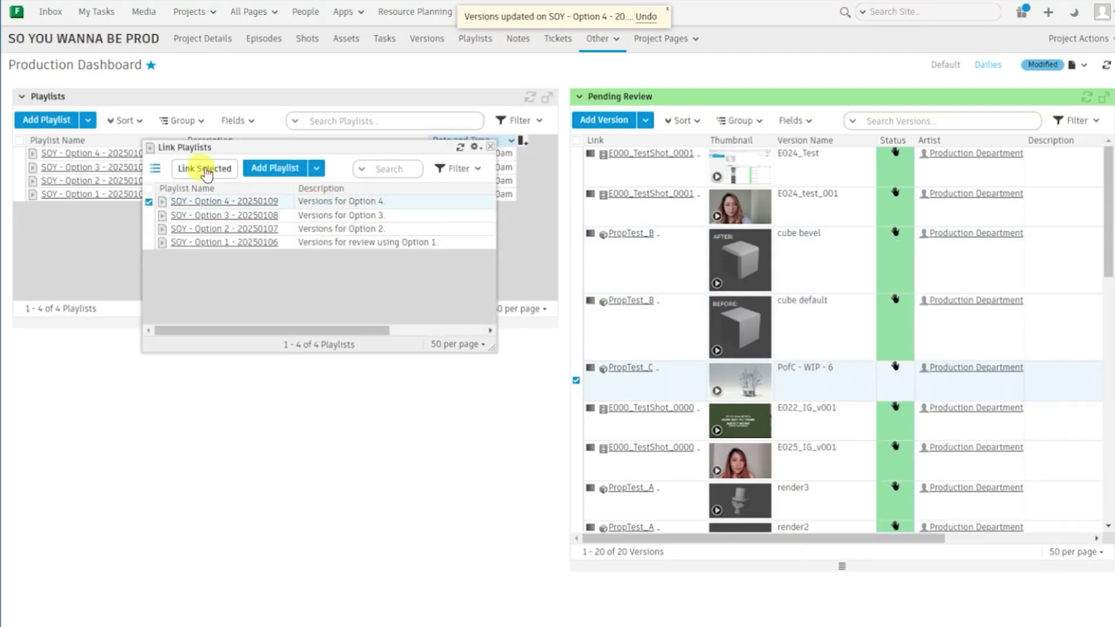
left_click(207, 170)
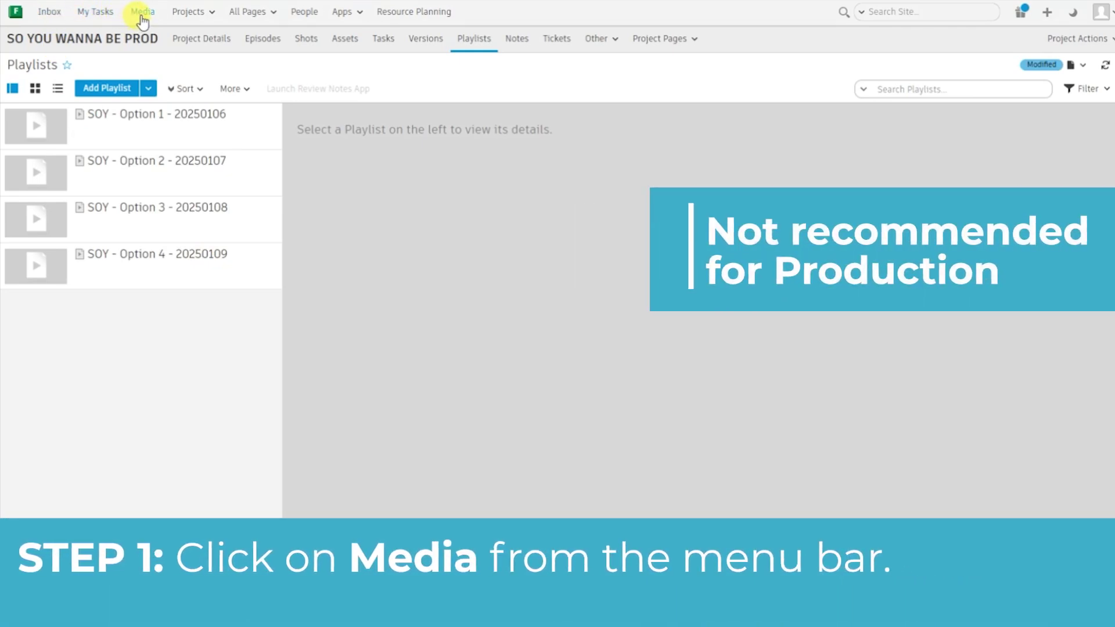
On the Media page, create a playlist for the So You Wanna Be Prod project and name it "SOY - Option 5 - 20250110"
left_click(142, 14)
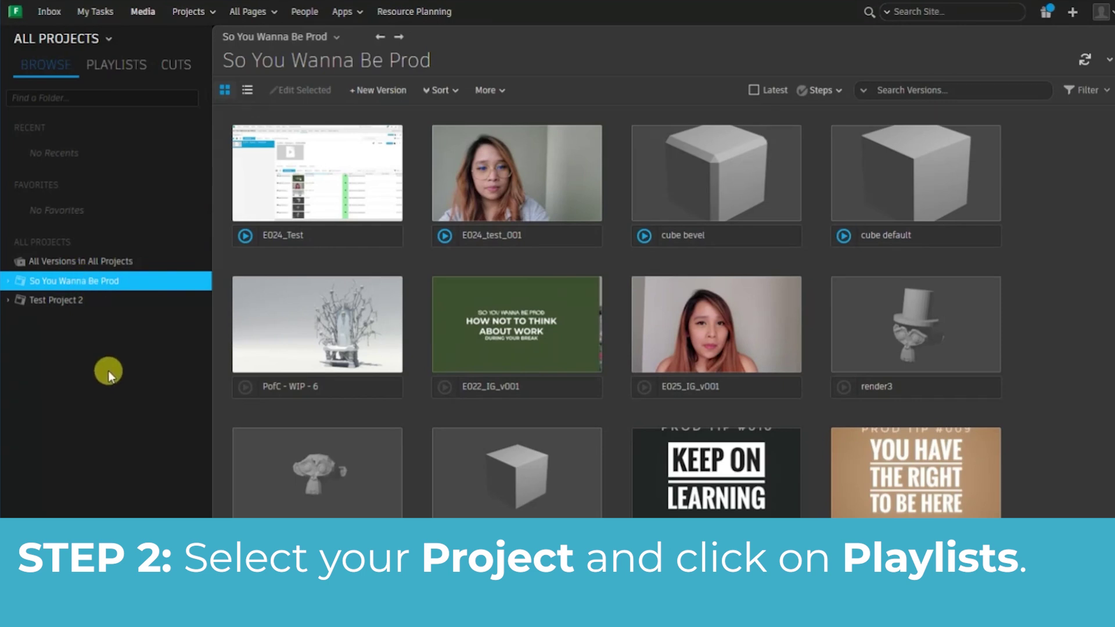
left_click(114, 68)
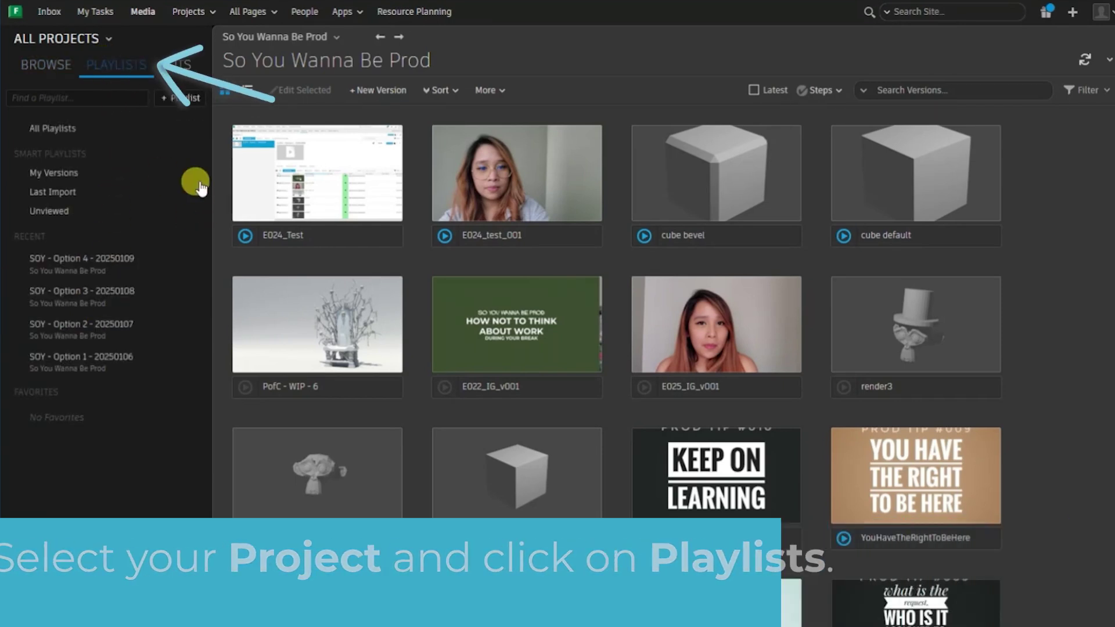
left_click(196, 102)
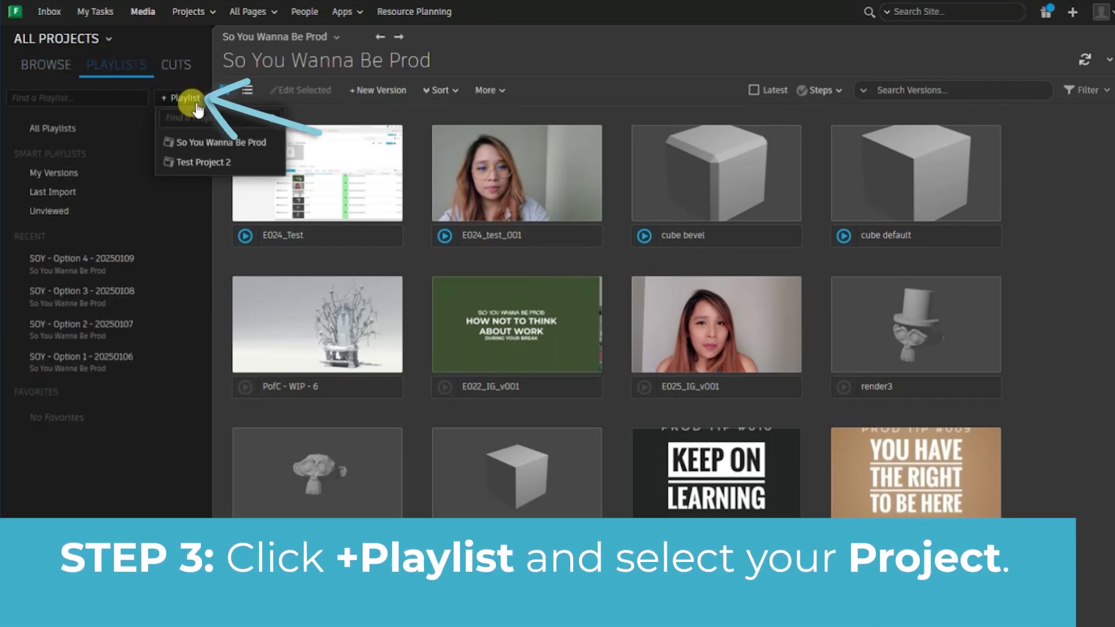
left_click(200, 140)
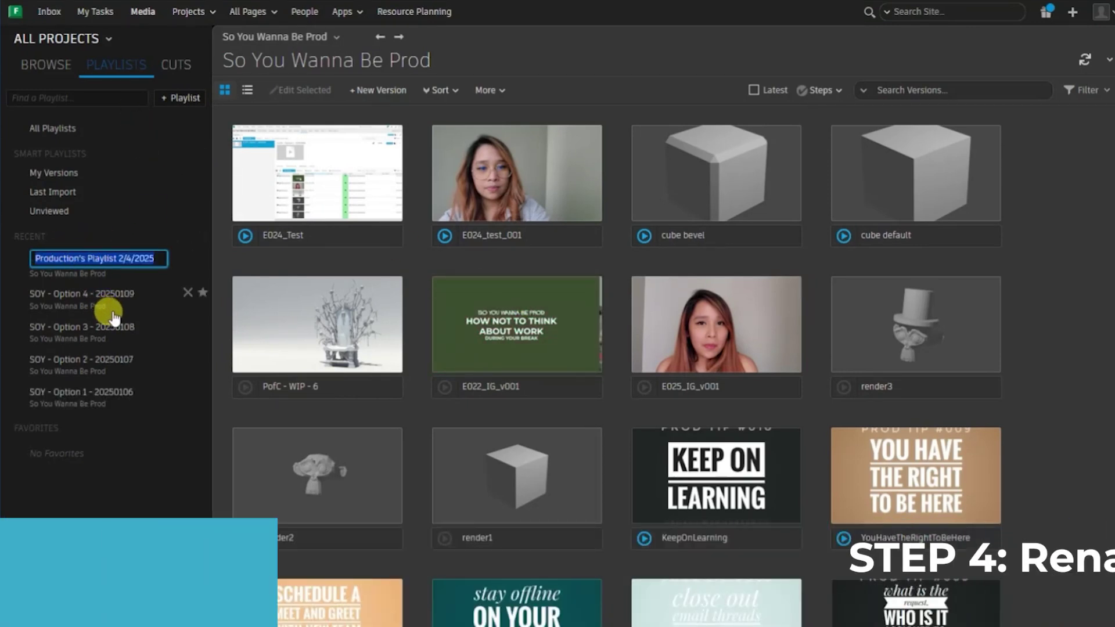
type("SOY - Op")
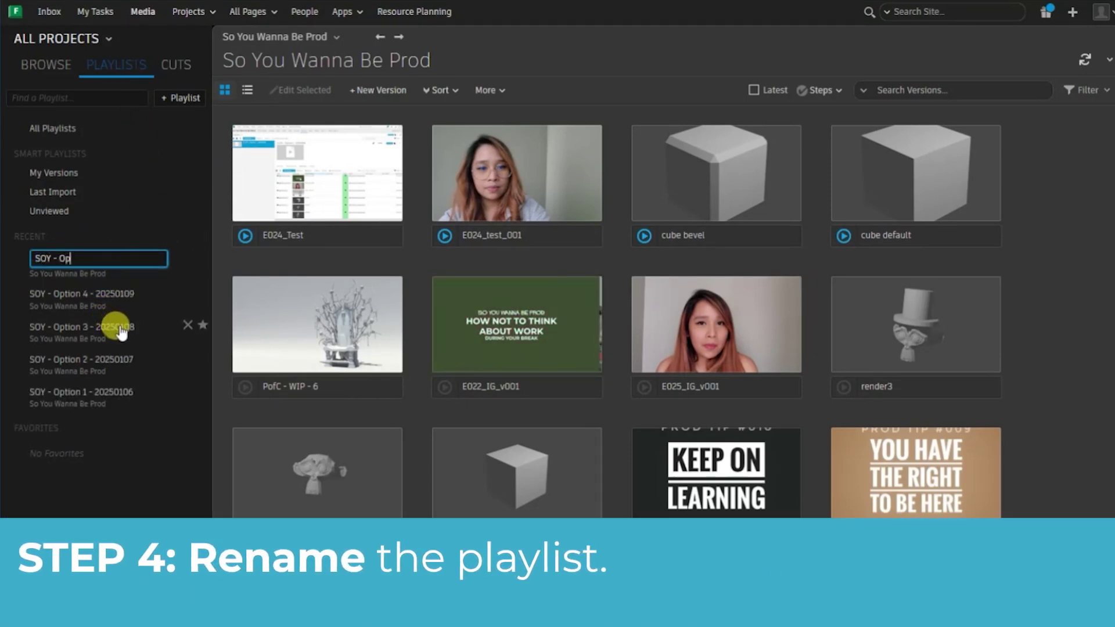
type("tion 5 - 20250110")
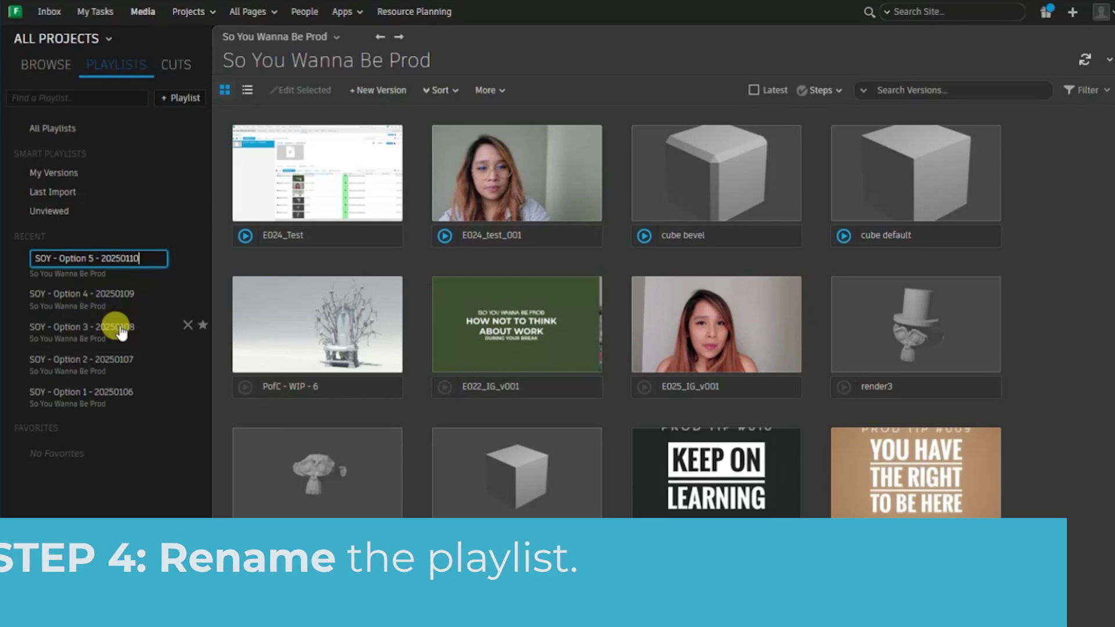
key("Return")
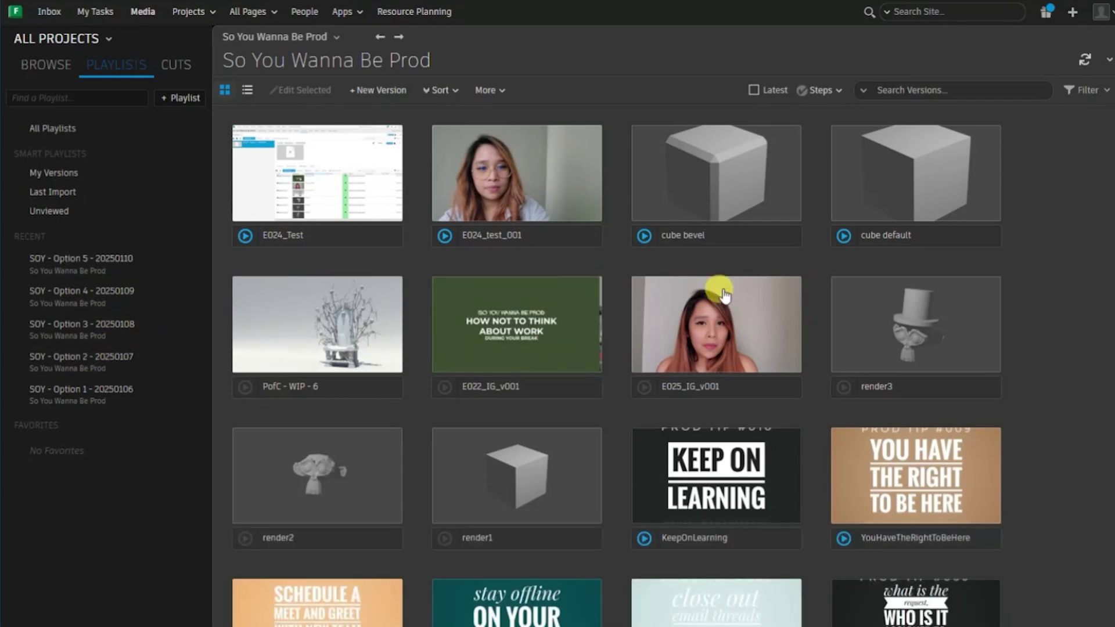
Add the cube bevel, cube default and render1 versions to the SOY - Option 5 - 20250110 playlist and open that playlist
left_click(747, 162)
left_click(908, 187, "ctrl")
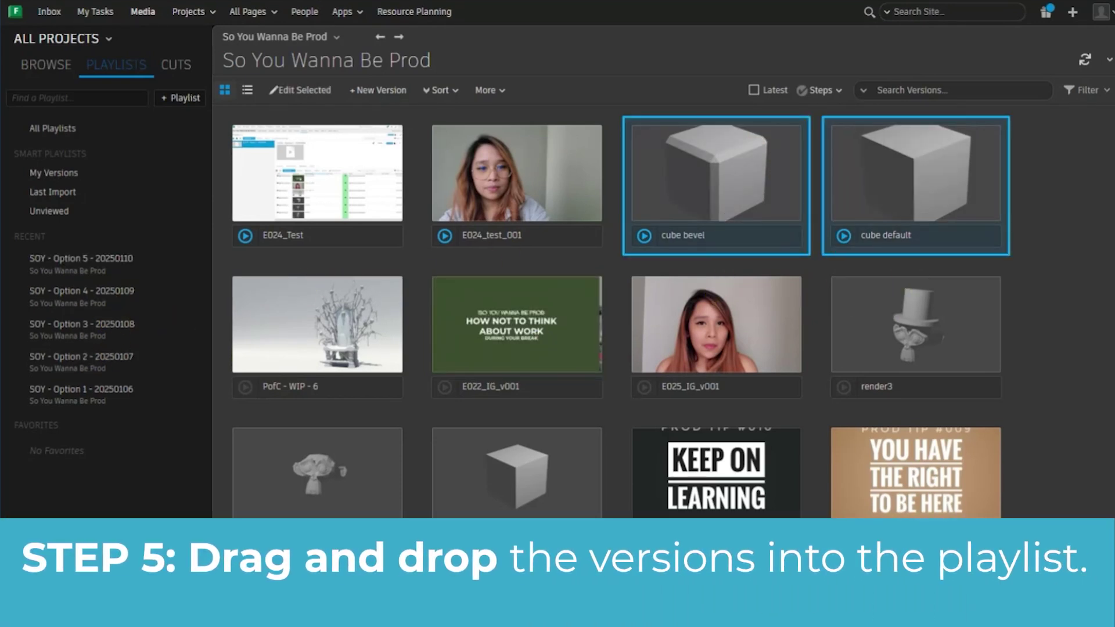
left_click(560, 490, "ctrl")
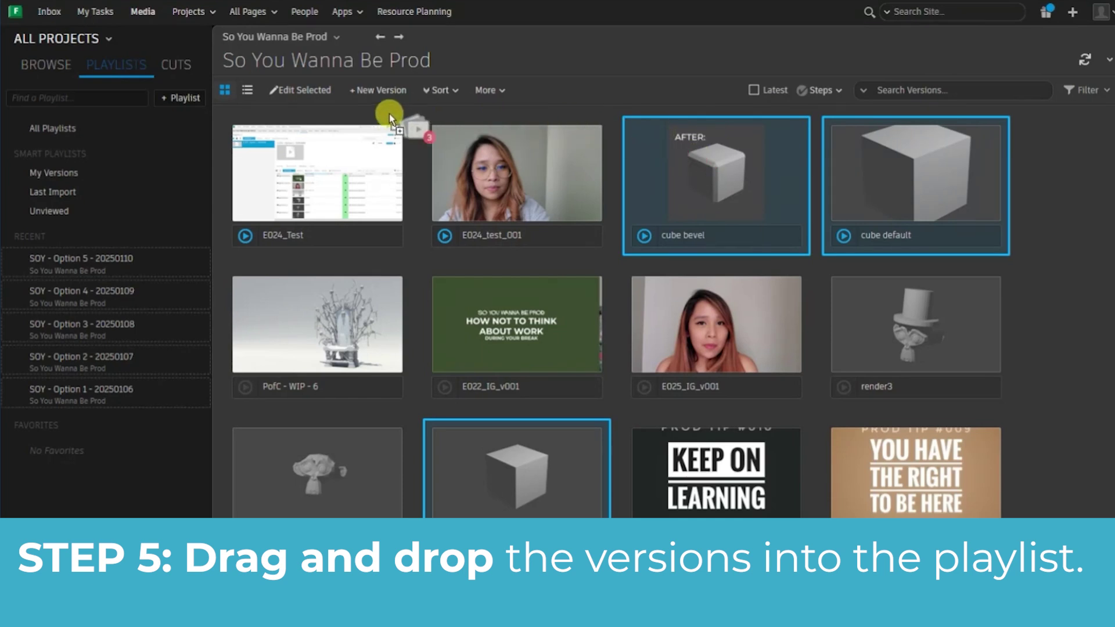
left_click_drag(389, 116, 148, 260)
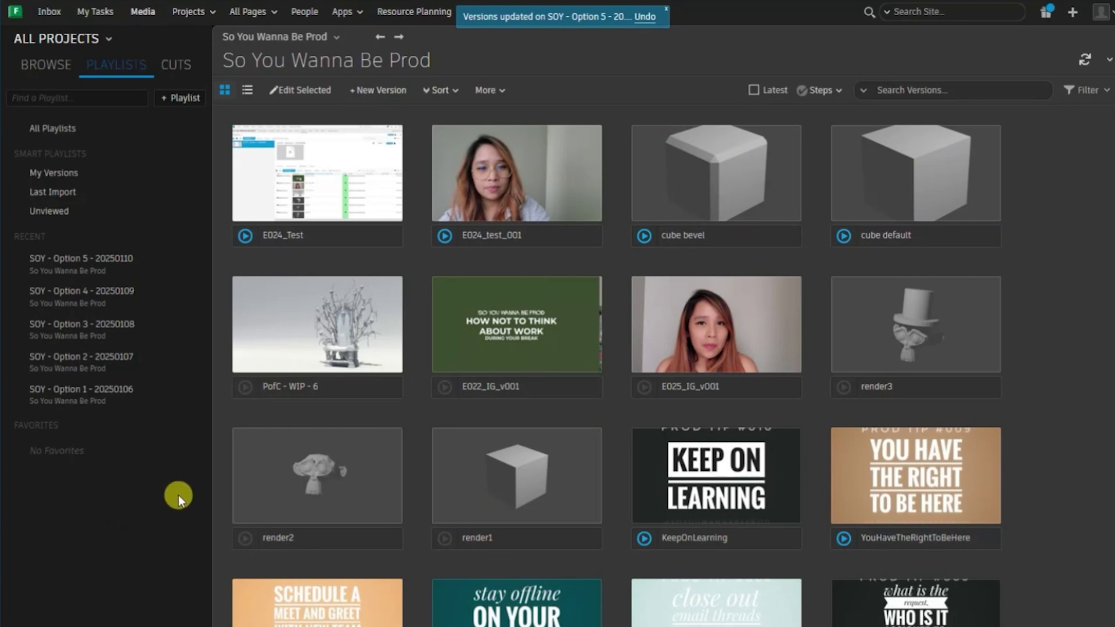
left_click(85, 264)
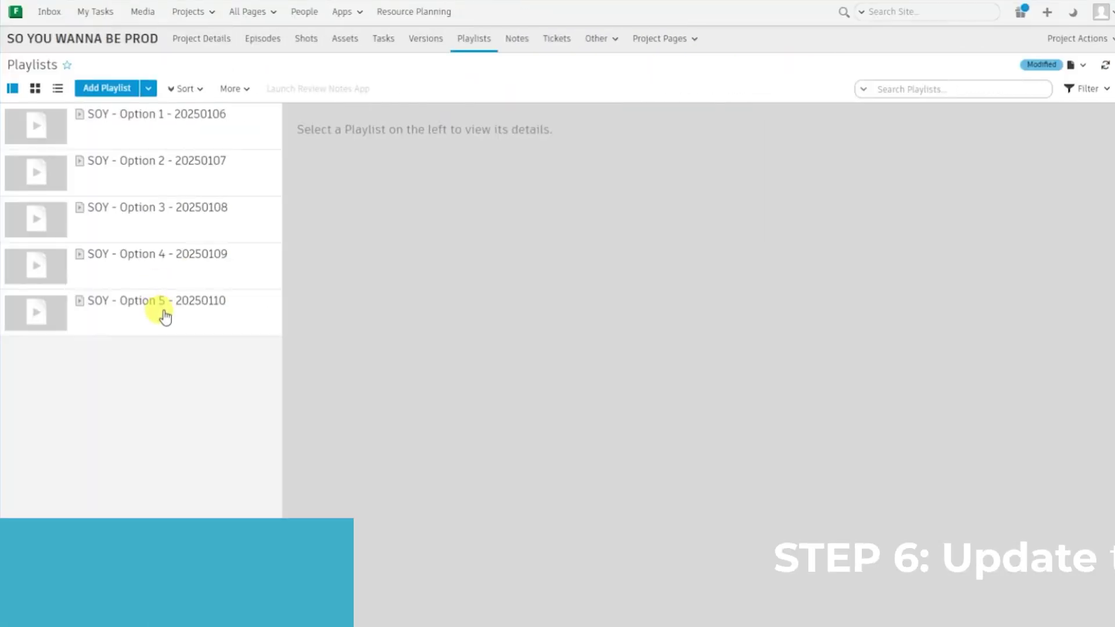
In the Playlist Info of SOY - Option 5 - 20250110 on the project's Playlists page, enter the description "Versions for Option"
left_click(159, 310)
left_click(424, 273)
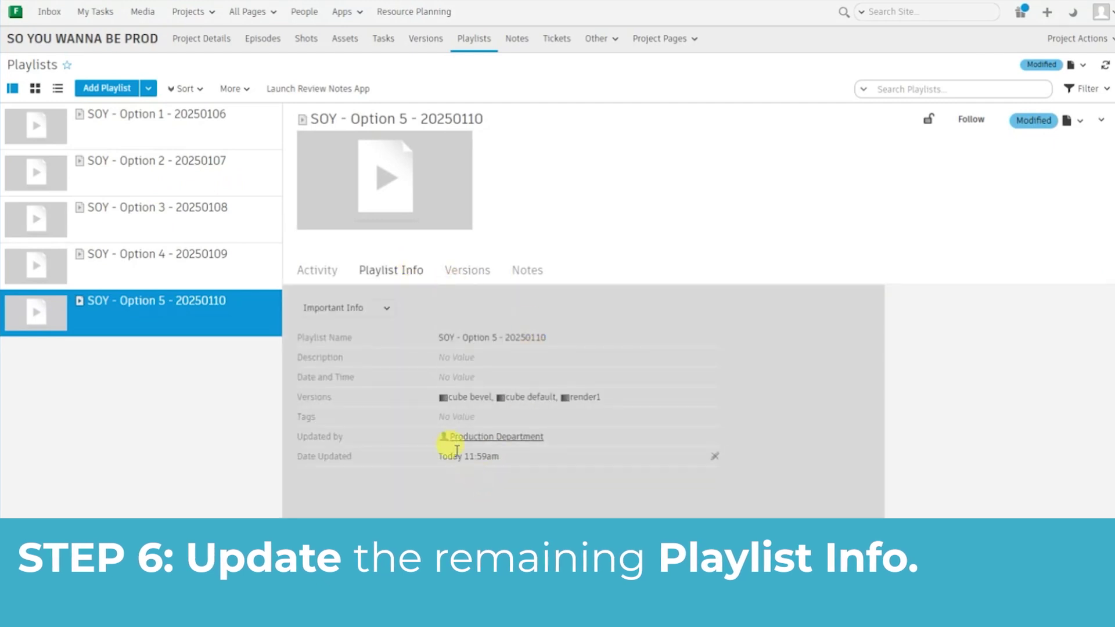
left_click(503, 356)
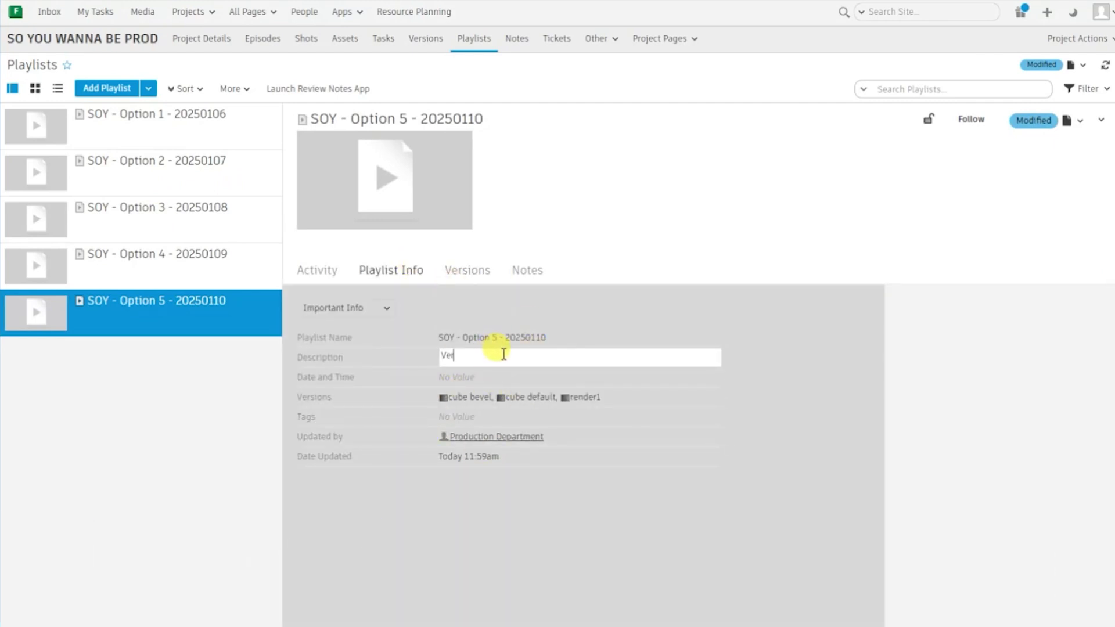
type("Versions for Option")
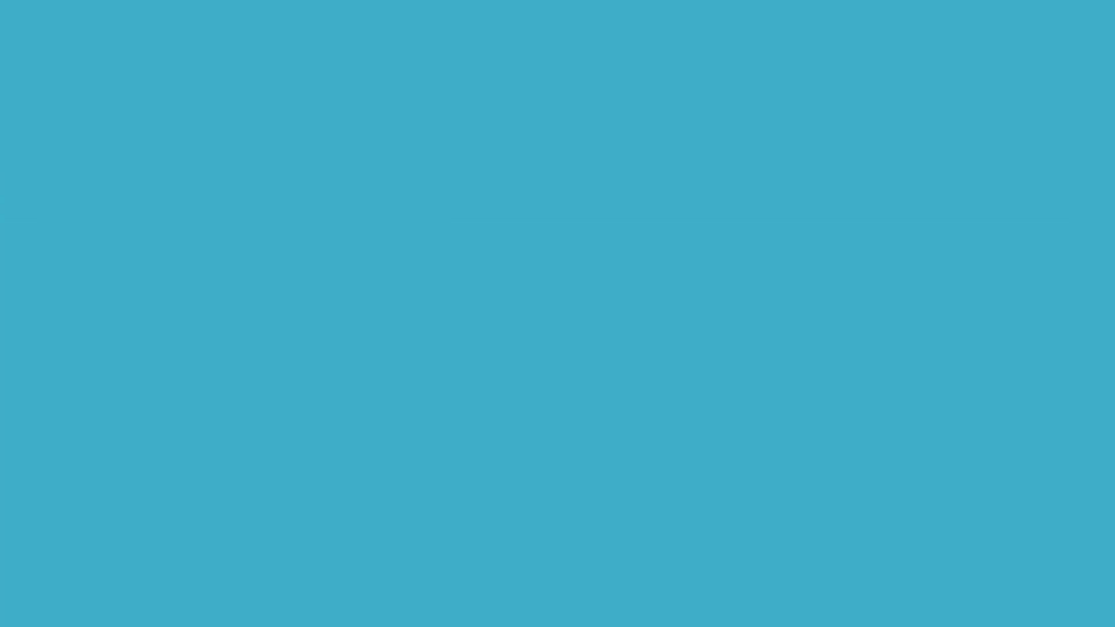